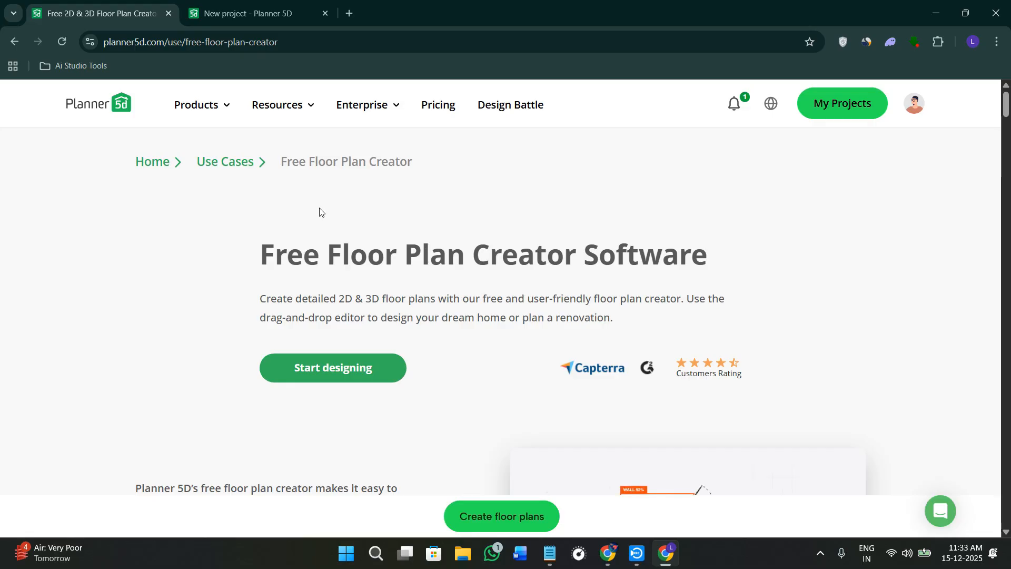
Look over the Free Floor Plan Creator landing page, including its web address, heading and introductory text.
{"action": "scroll", "coordinate": [211, 215], "scroll_direction": "down", "scroll_amount": 4}
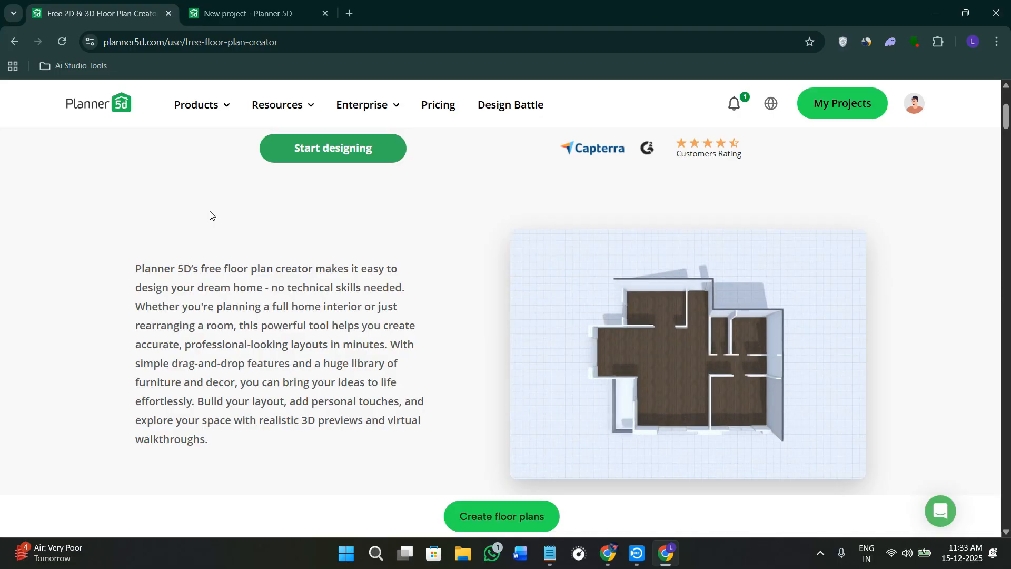
{"action": "scroll", "coordinate": [303, 308], "scroll_direction": "down", "scroll_amount": 4}
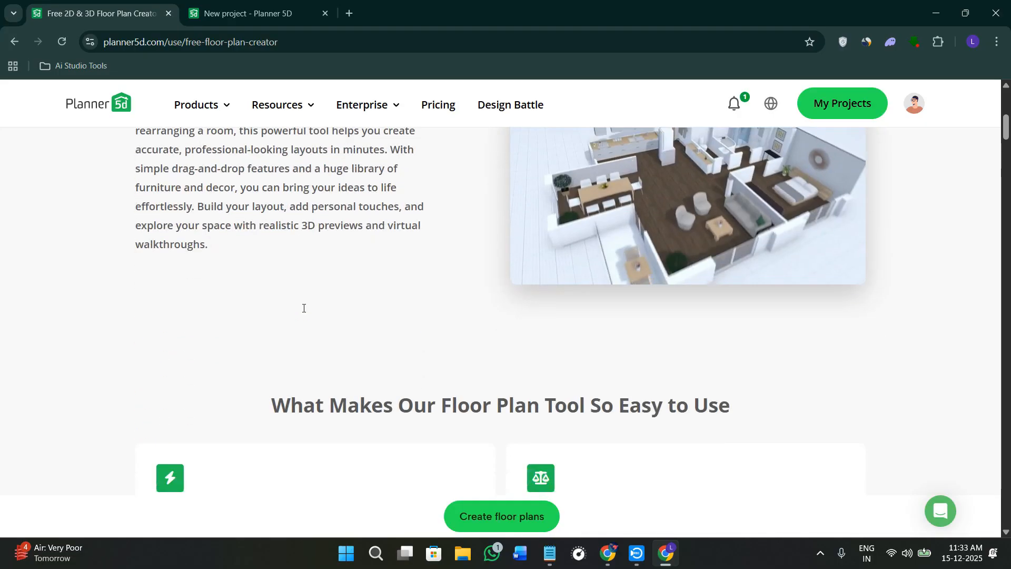
{"action": "scroll", "coordinate": [303, 308], "scroll_direction": "up", "scroll_amount": 4}
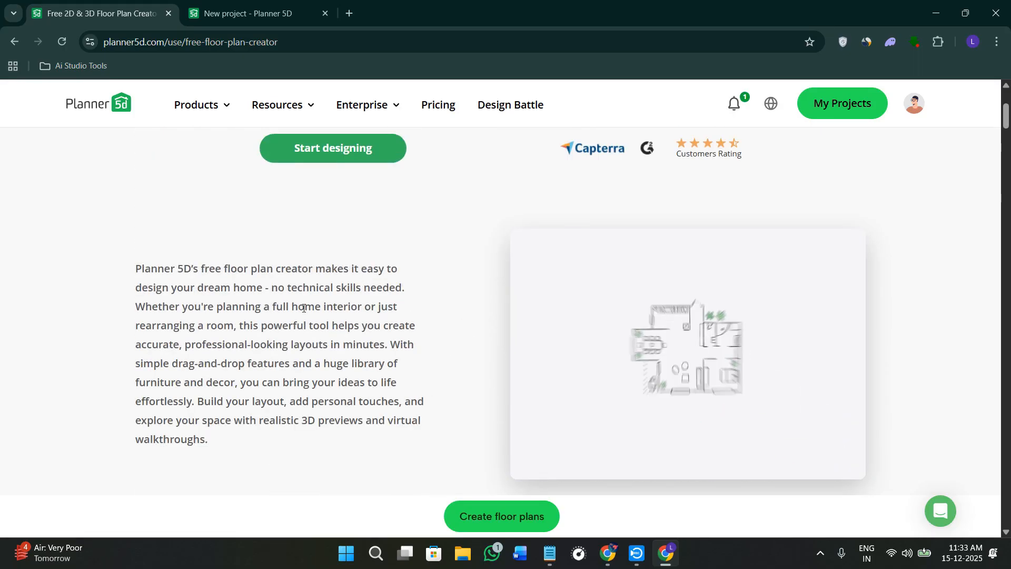
{"action": "scroll", "coordinate": [305, 310], "scroll_direction": "down", "scroll_amount": 4}
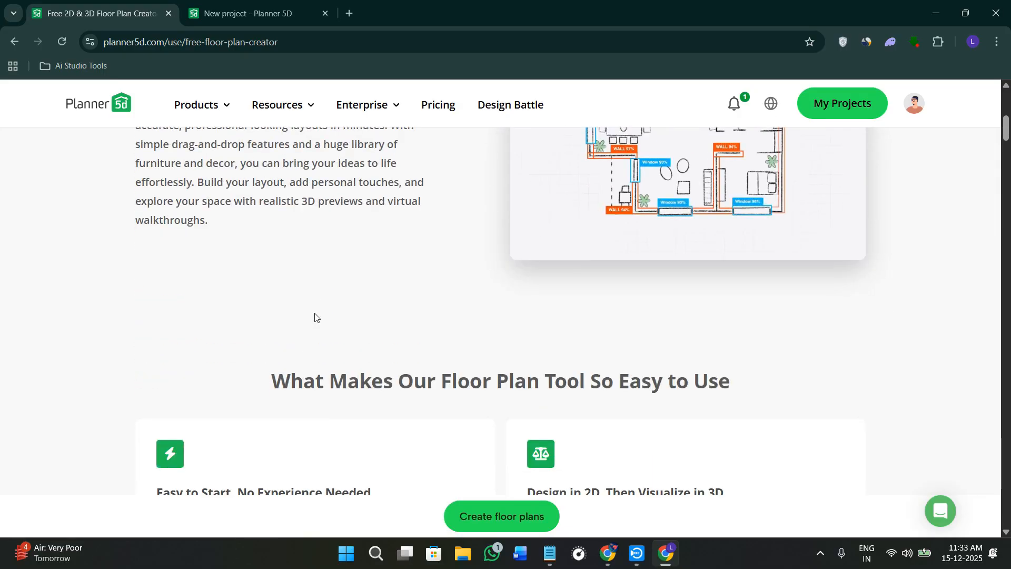
{"action": "scroll", "coordinate": [316, 318], "scroll_direction": "down", "scroll_amount": 8}
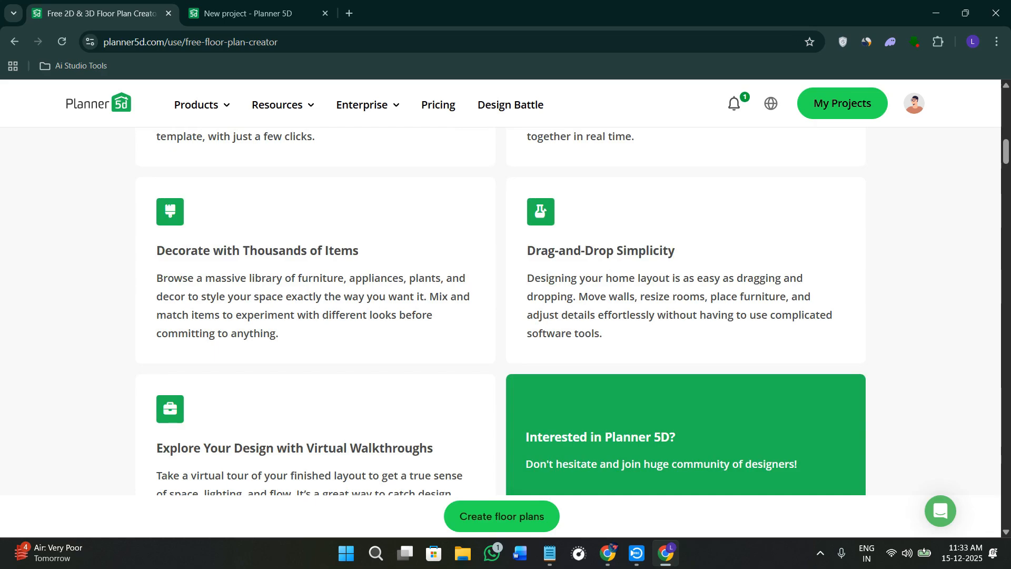
{"action": "scroll", "coordinate": [529, 313], "scroll_direction": "up", "scroll_amount": 14}
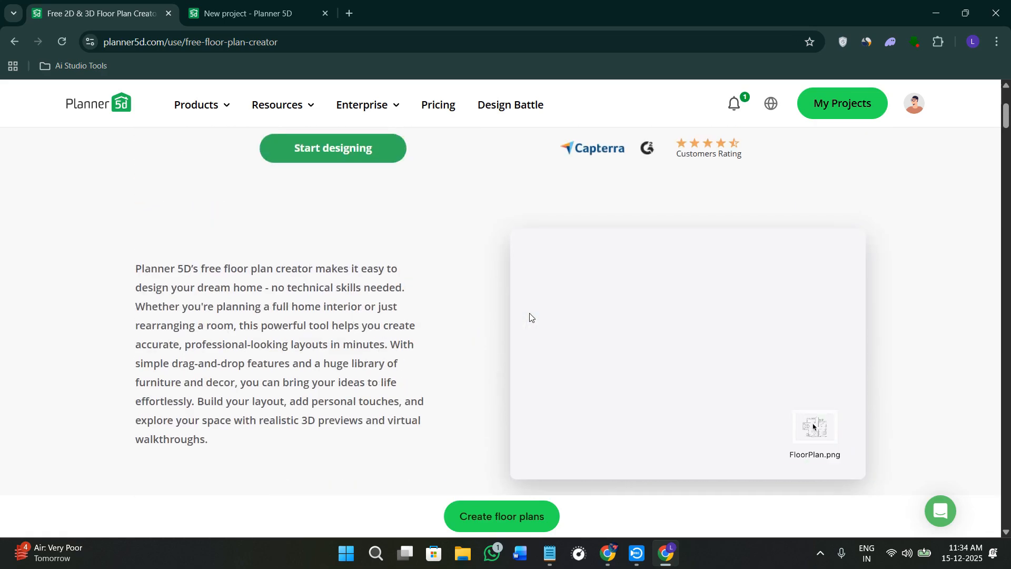
{"action": "scroll", "coordinate": [527, 296], "scroll_direction": "up", "scroll_amount": 4}
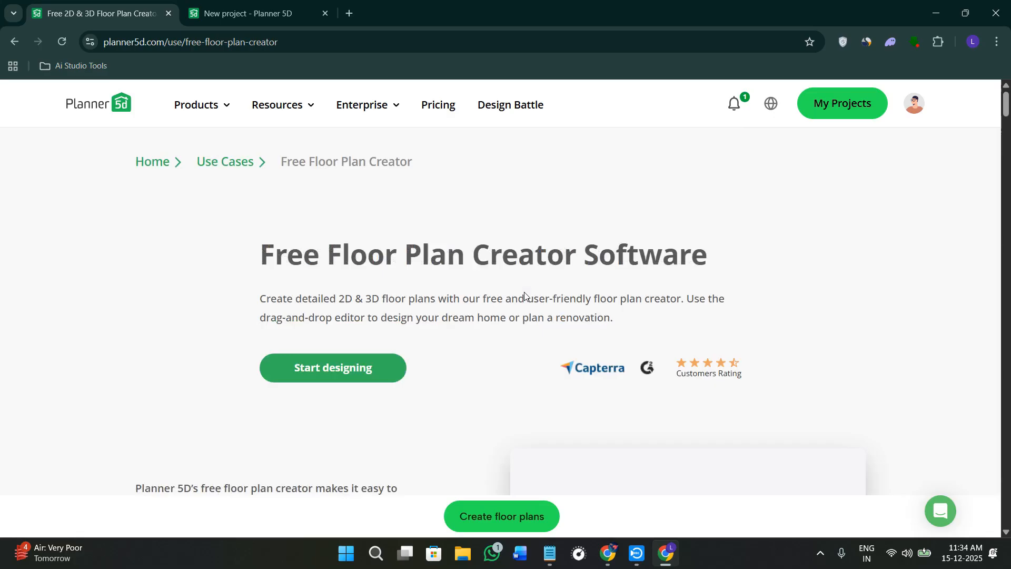
{"action": "left_click", "coordinate": [151, 45]}
{"action": "double_click", "coordinate": [140, 42]}
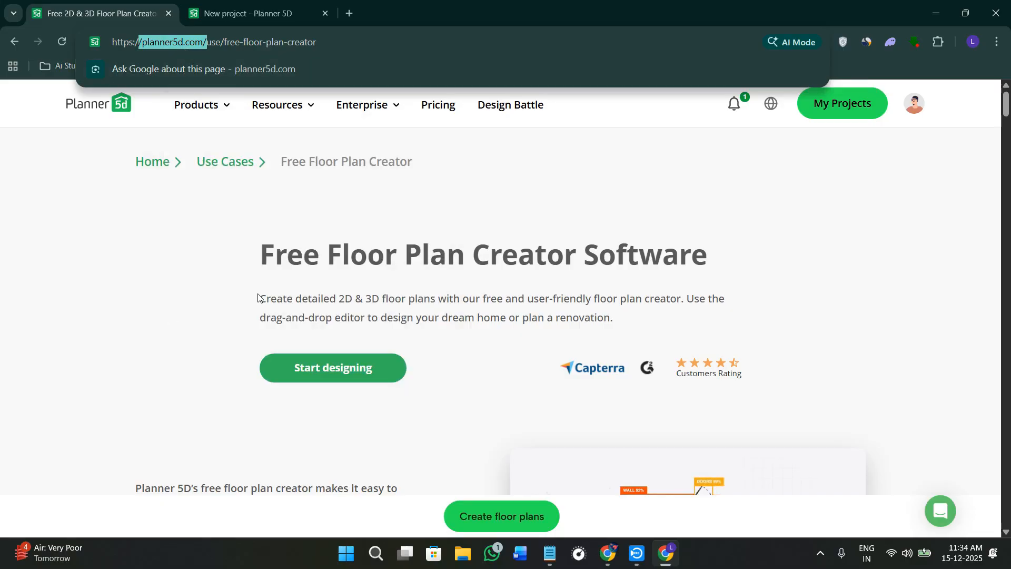
{"action": "left_click_drag", "start_coordinate": [261, 266], "coordinate": [760, 274]}
{"action": "left_click", "coordinate": [795, 280]}
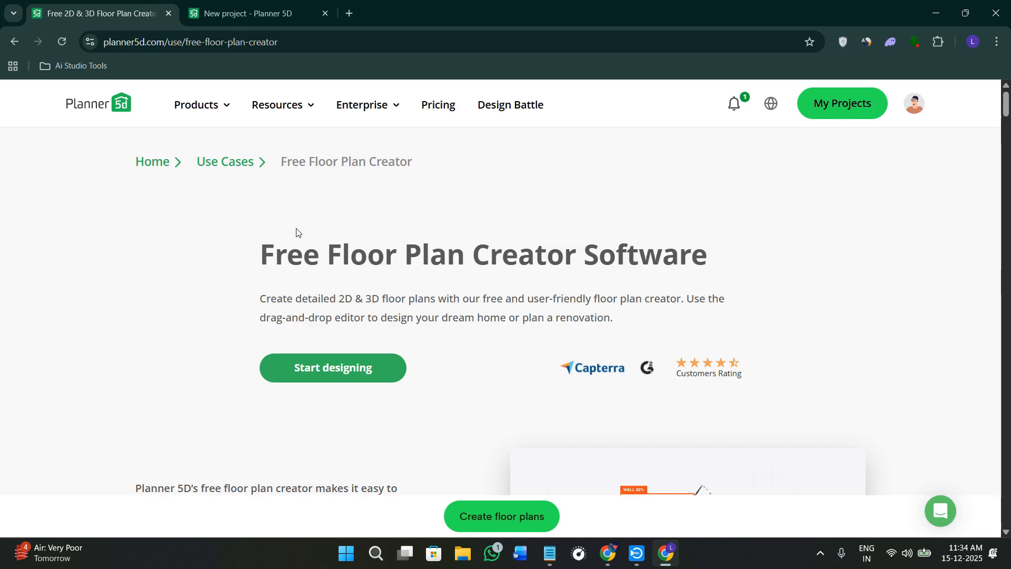
Read the feature cards in the section "What Makes Our Floor Plan Tool So Easy to Use".
{"action": "scroll", "coordinate": [297, 311], "scroll_direction": "down", "scroll_amount": 4}
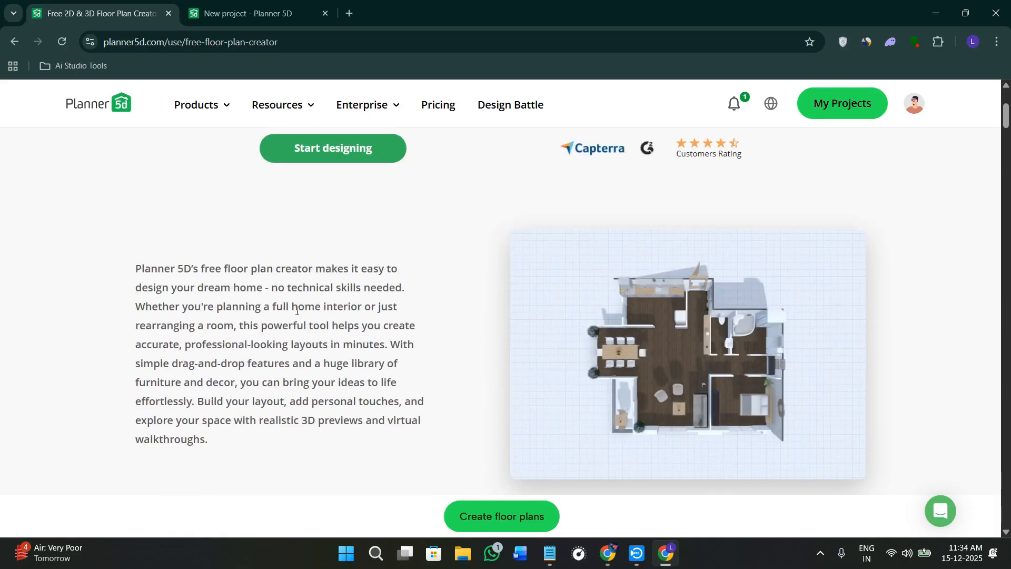
{"action": "scroll", "coordinate": [296, 310], "scroll_direction": "down", "scroll_amount": 4}
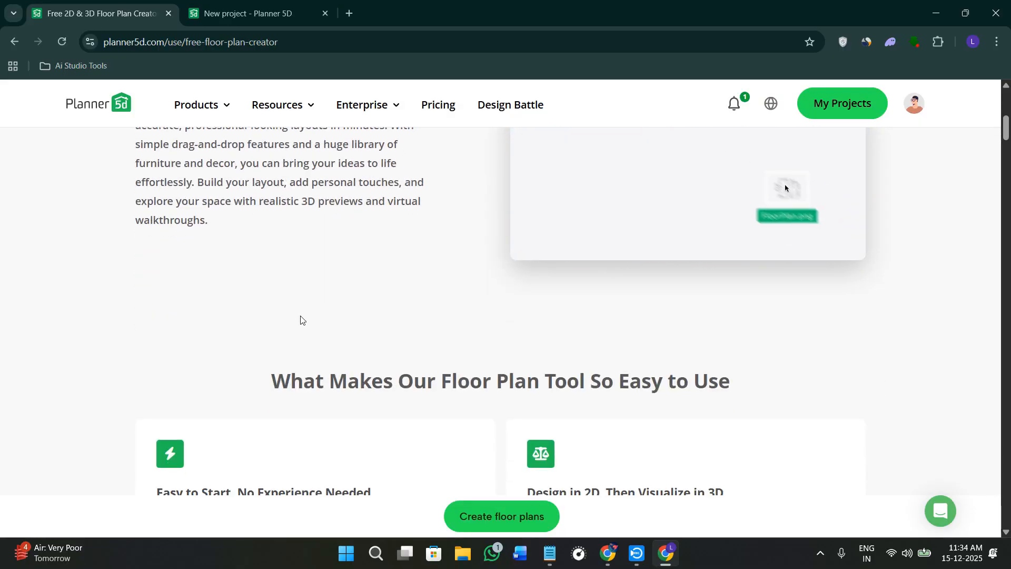
{"action": "scroll", "coordinate": [303, 319], "scroll_direction": "down", "scroll_amount": 2}
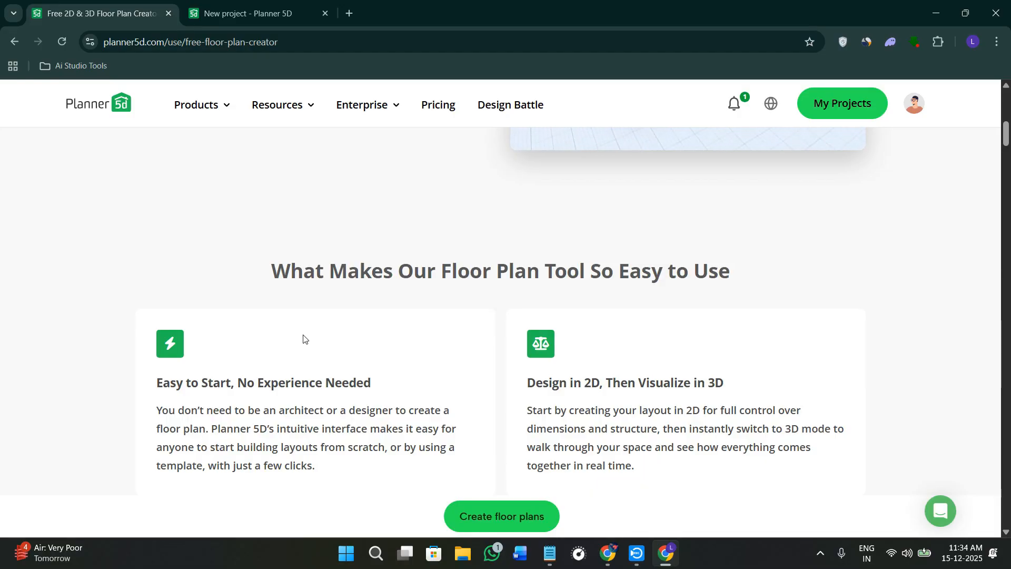
{"action": "scroll", "coordinate": [303, 339], "scroll_direction": "down", "scroll_amount": 4}
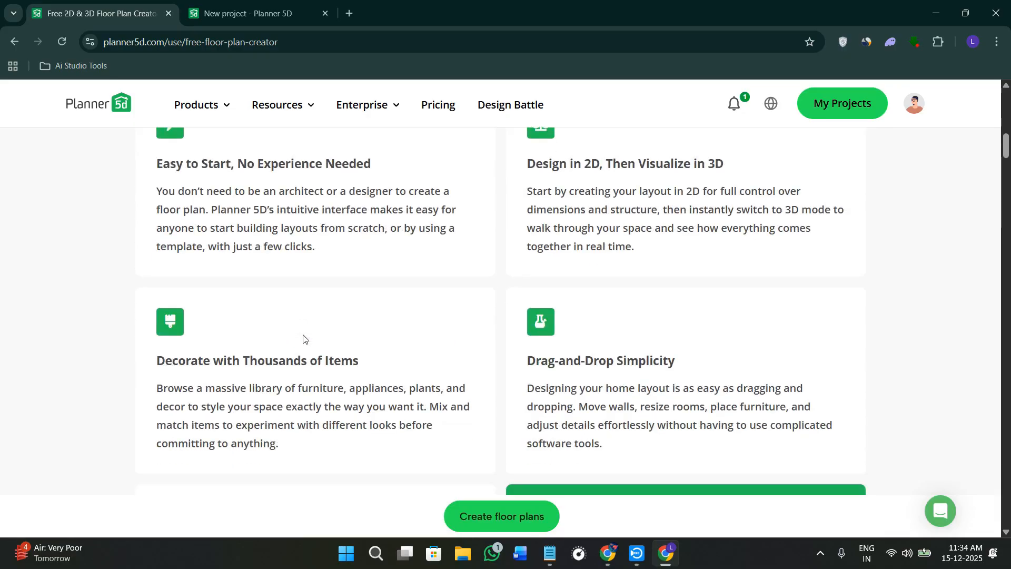
{"action": "scroll", "coordinate": [303, 339], "scroll_direction": "down", "scroll_amount": 4}
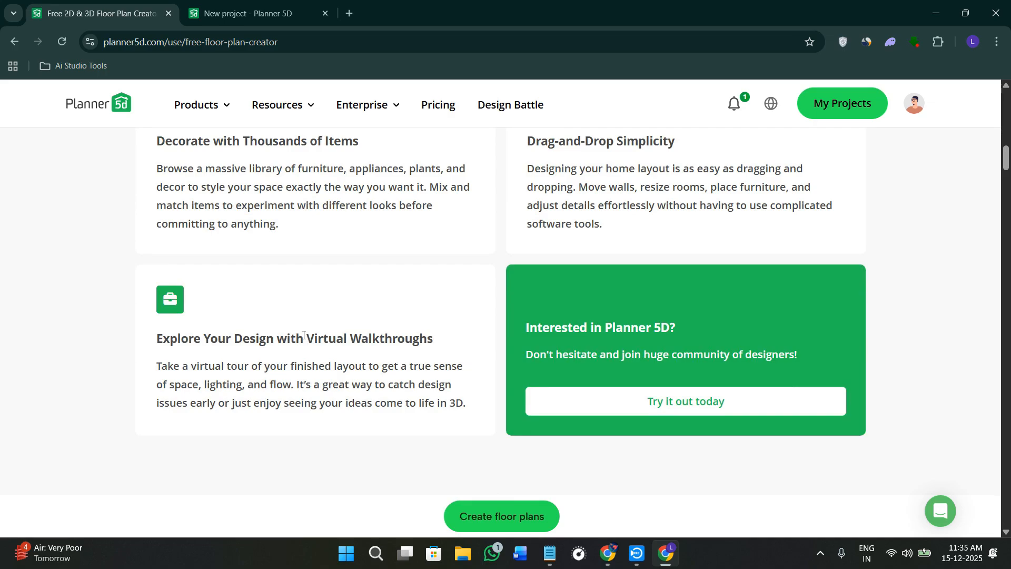
{"action": "scroll", "coordinate": [303, 336], "scroll_direction": "down", "scroll_amount": 4}
{"action": "scroll", "coordinate": [303, 339], "scroll_direction": "up", "scroll_amount": 10}
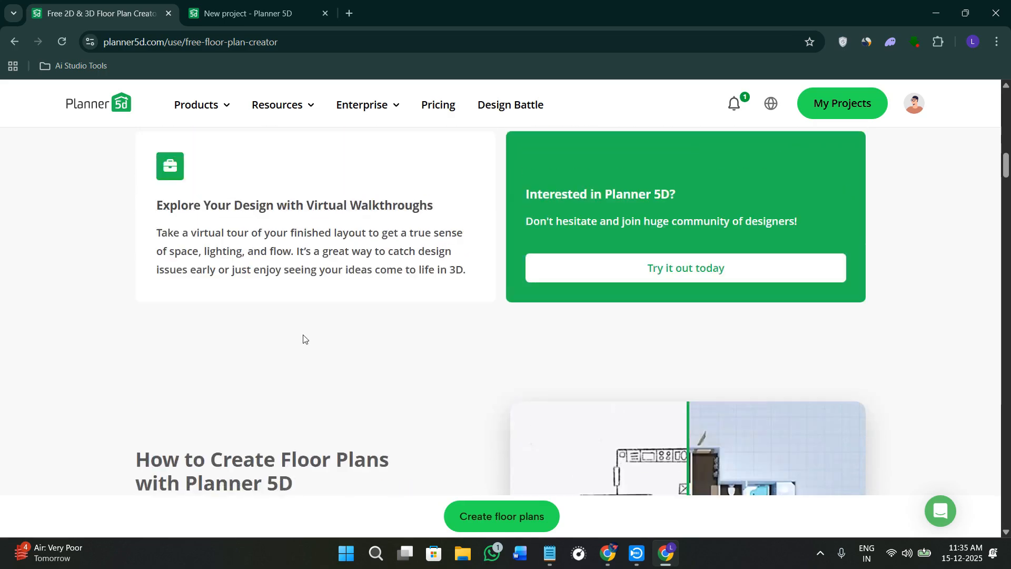
{"action": "scroll", "coordinate": [304, 339], "scroll_direction": "up", "scroll_amount": 10}
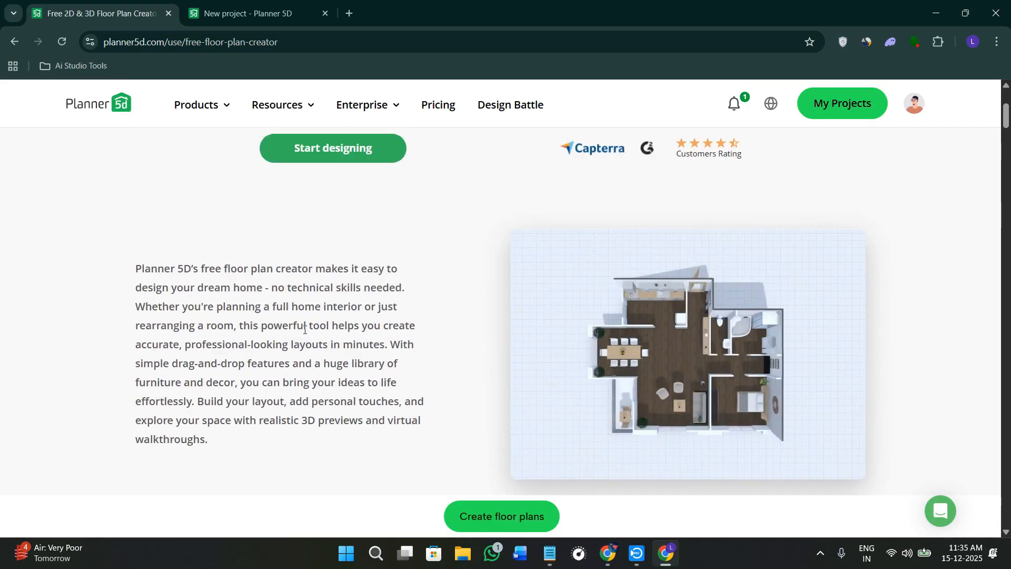
{"action": "scroll", "coordinate": [304, 330], "scroll_direction": "up", "scroll_amount": 4}
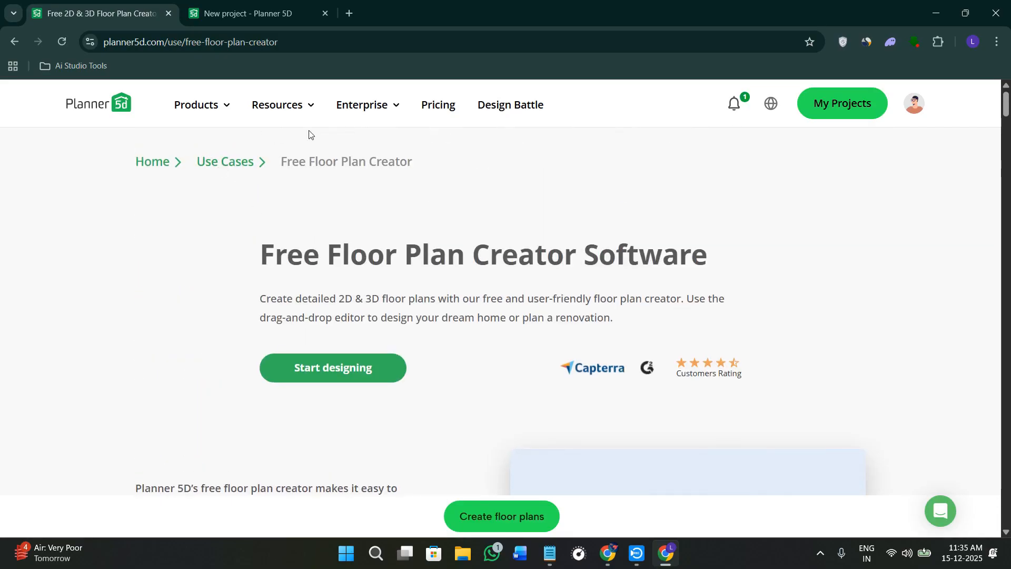
Open the pricing page and compare the features included in the Free, Premium, Professional and Enterprise plans.
{"action": "left_click", "coordinate": [437, 106]}
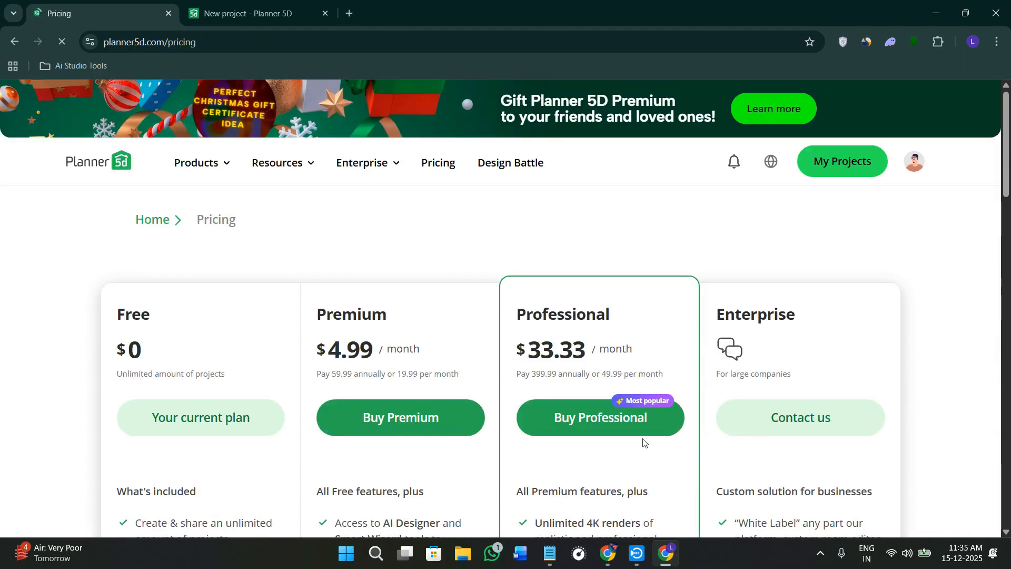
{"action": "scroll", "coordinate": [214, 439], "scroll_direction": "down", "scroll_amount": 2}
{"action": "left_click_drag", "start_coordinate": [116, 209], "coordinate": [162, 219]}
{"action": "scroll", "coordinate": [52, 362], "scroll_direction": "down", "scroll_amount": 2}
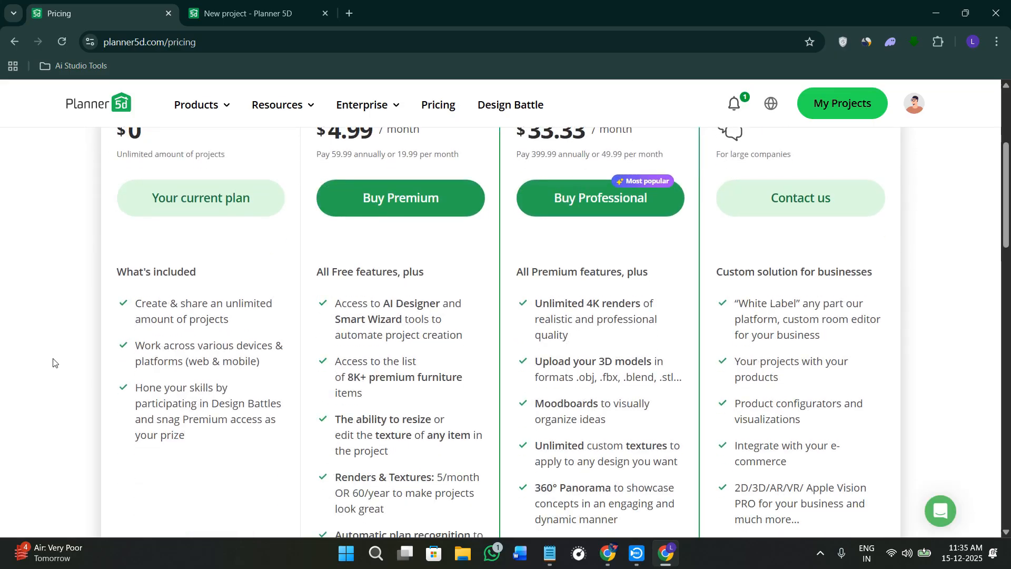
{"action": "scroll", "coordinate": [54, 362], "scroll_direction": "up", "scroll_amount": 2}
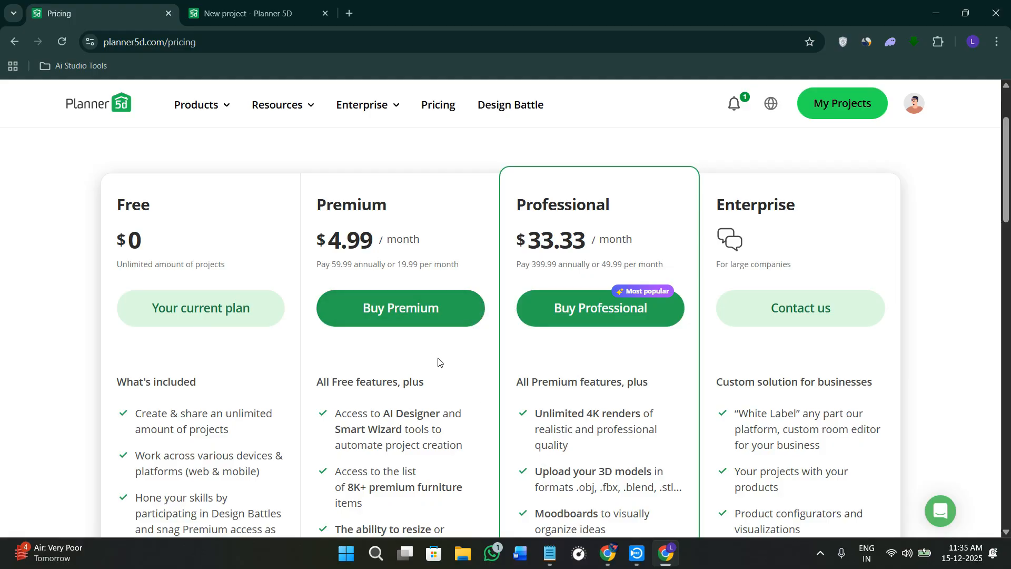
{"action": "scroll", "coordinate": [406, 400], "scroll_direction": "down", "scroll_amount": 4}
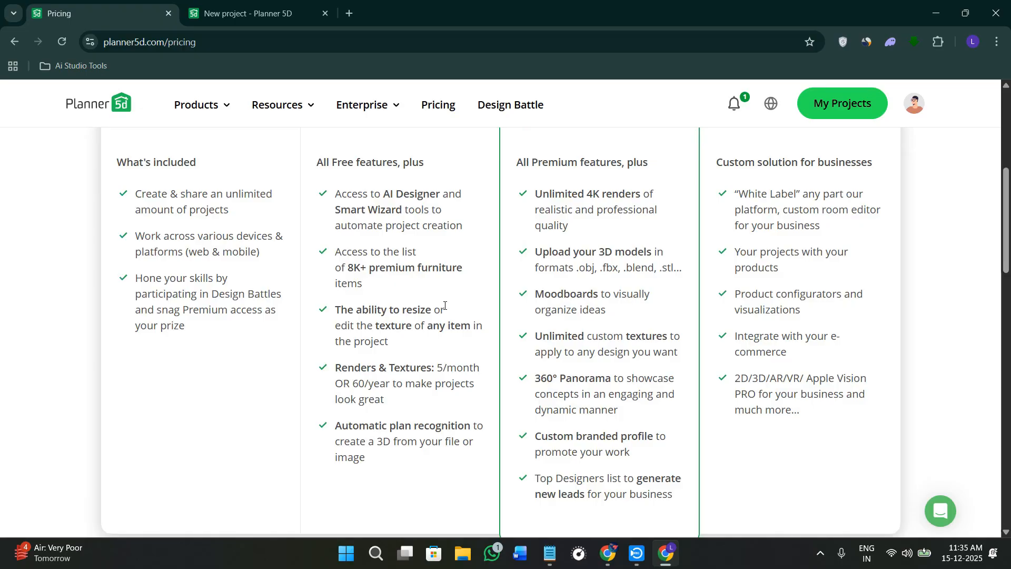
{"action": "scroll", "coordinate": [436, 323], "scroll_direction": "up", "scroll_amount": 2}
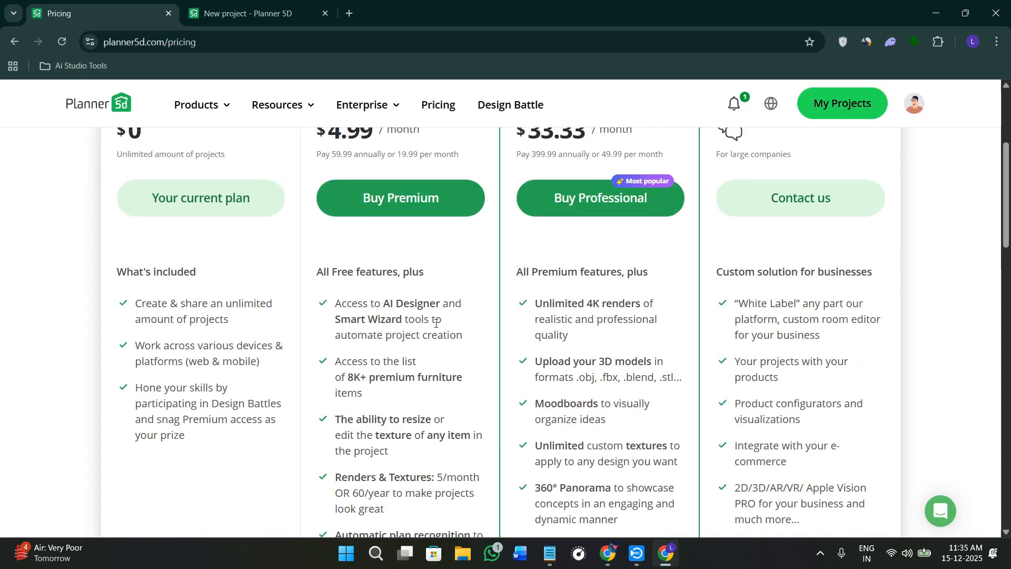
Examine the monthly price of the Premium plan and the heading and price of the Free plan.
{"action": "scroll", "coordinate": [435, 323], "scroll_direction": "up", "scroll_amount": 4}
{"action": "left_click_drag", "start_coordinate": [316, 349], "coordinate": [429, 351]}
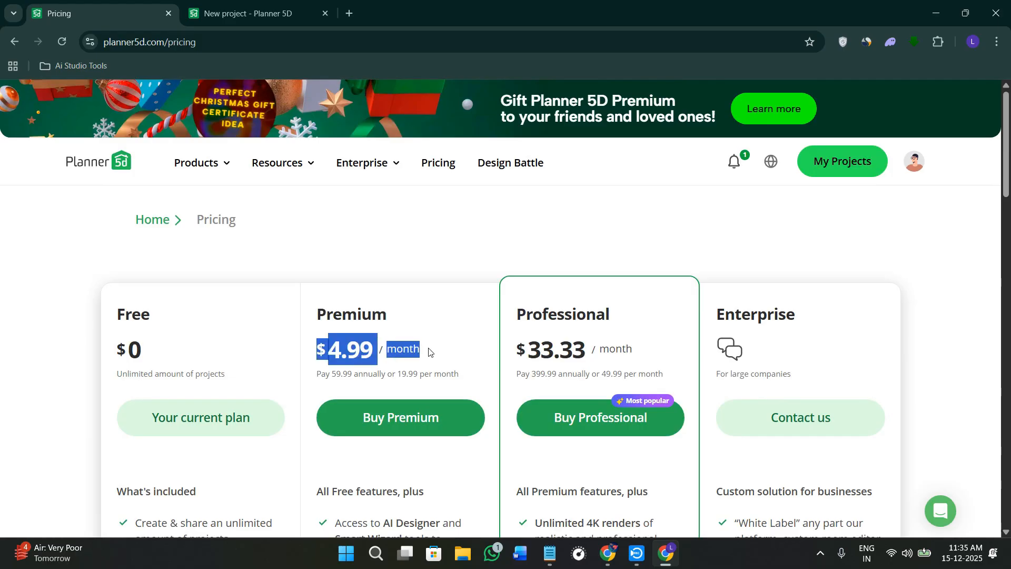
{"action": "left_click", "coordinate": [446, 354]}
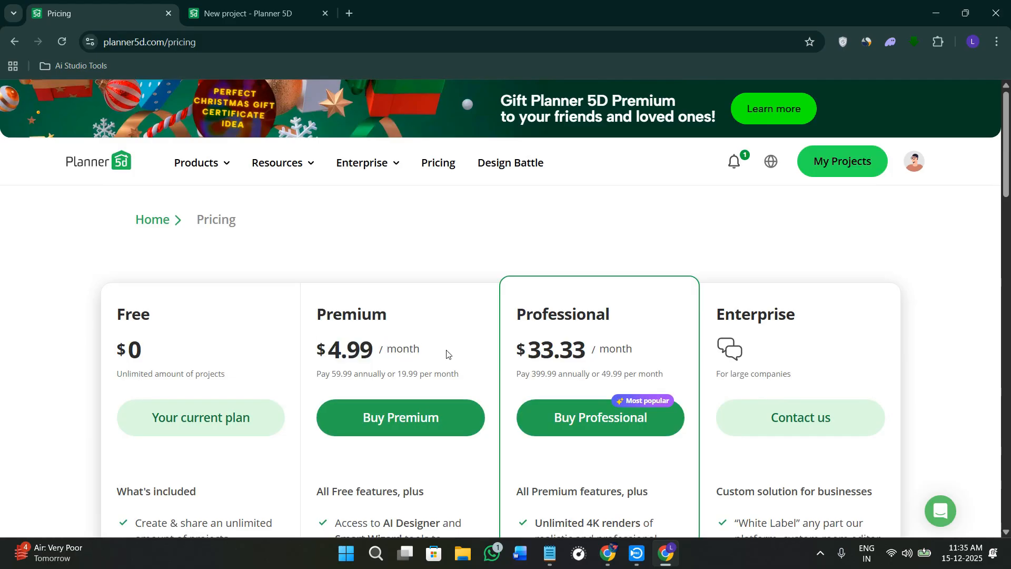
{"action": "scroll", "coordinate": [447, 354], "scroll_direction": "down", "scroll_amount": 9}
{"action": "scroll", "coordinate": [445, 355], "scroll_direction": "up", "scroll_amount": 7}
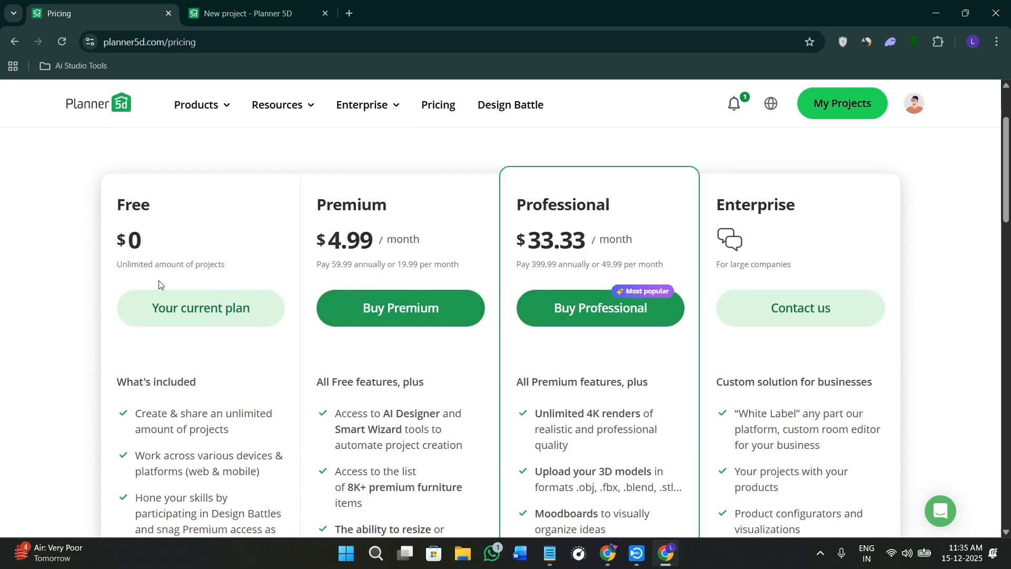
{"action": "left_click_drag", "start_coordinate": [114, 207], "coordinate": [231, 223]}
{"action": "left_click", "coordinate": [234, 223]}
{"action": "scroll", "coordinate": [790, 203], "scroll_direction": "up", "scroll_amount": 3}
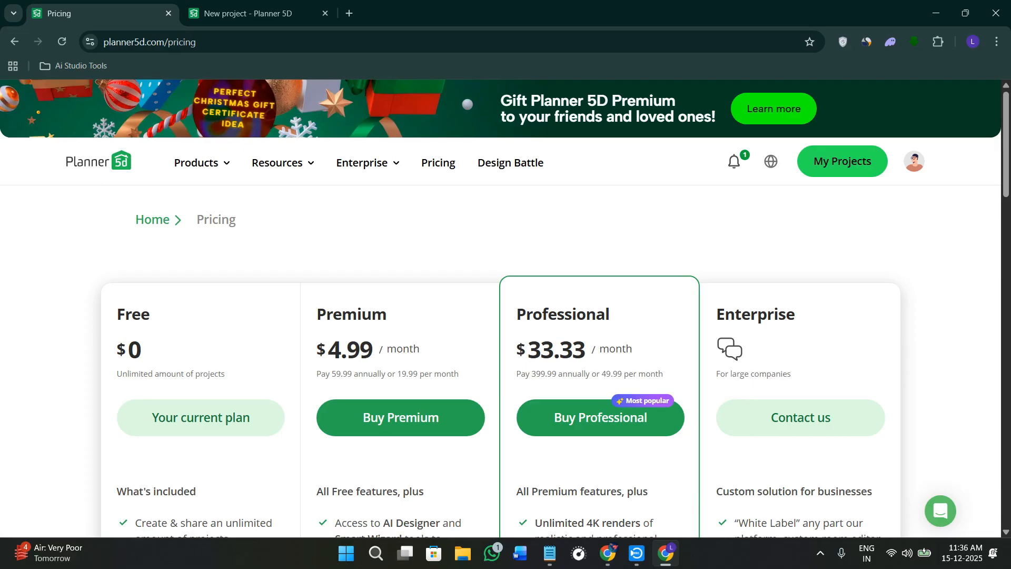
Open the My Projects dashboard and browse through the existing projects.
{"action": "left_click", "coordinate": [824, 171]}
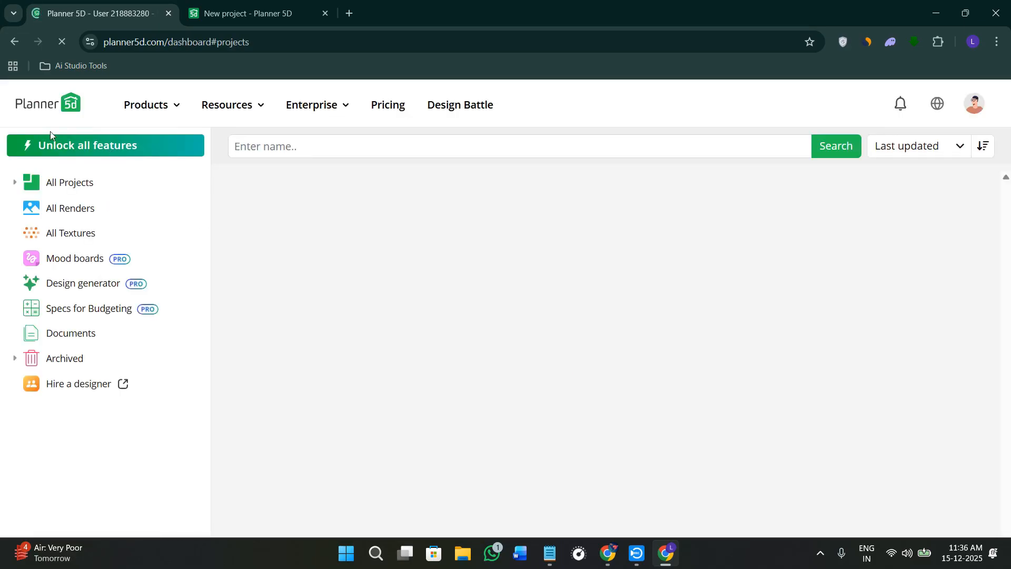
{"action": "scroll", "coordinate": [550, 445], "scroll_direction": "down", "scroll_amount": 5}
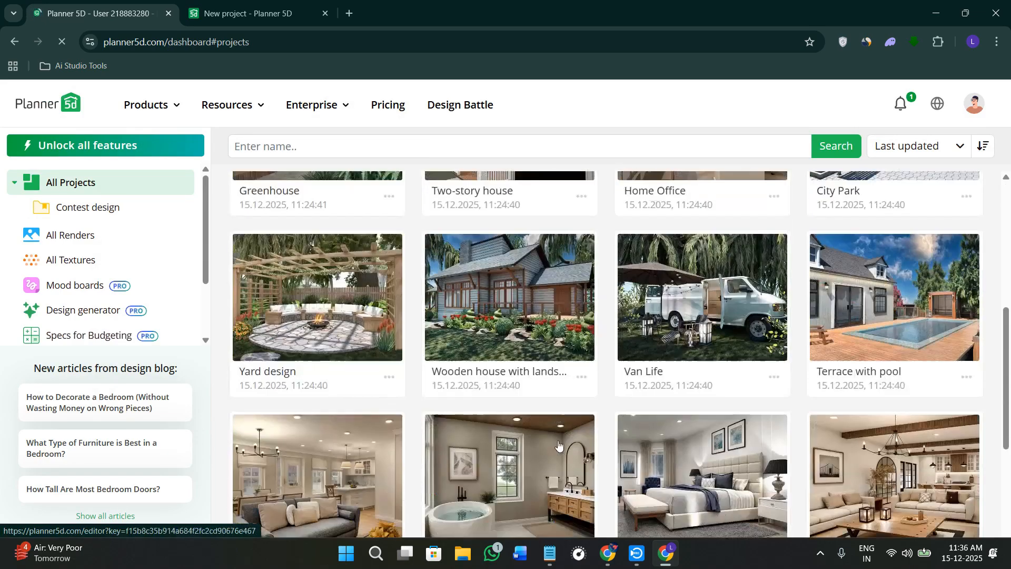
{"action": "scroll", "coordinate": [526, 400], "scroll_direction": "up", "scroll_amount": 5}
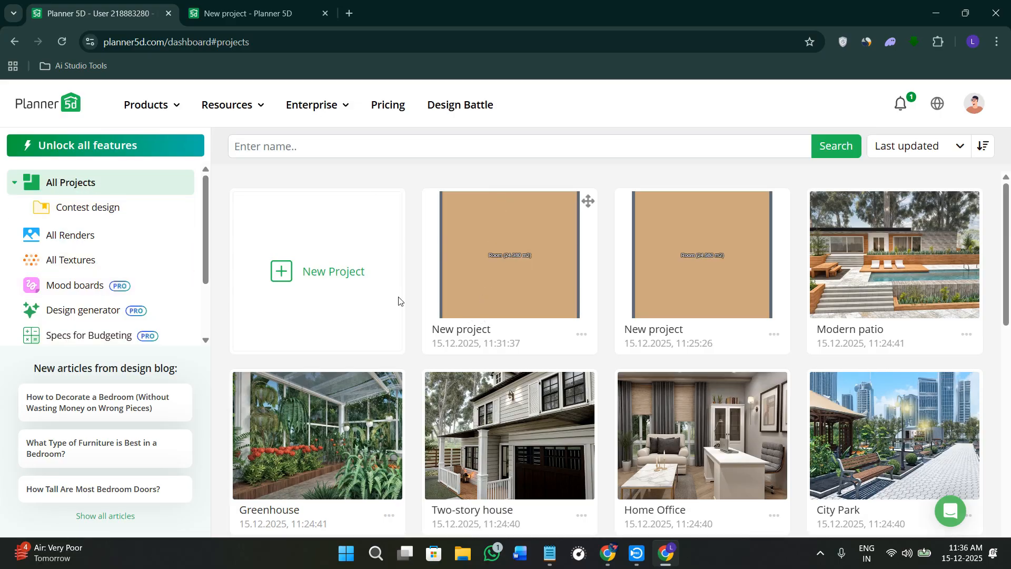
Create a new project from scratch and close the Build catalogue to clear the 2D plan view.
{"action": "left_click", "coordinate": [342, 283]}
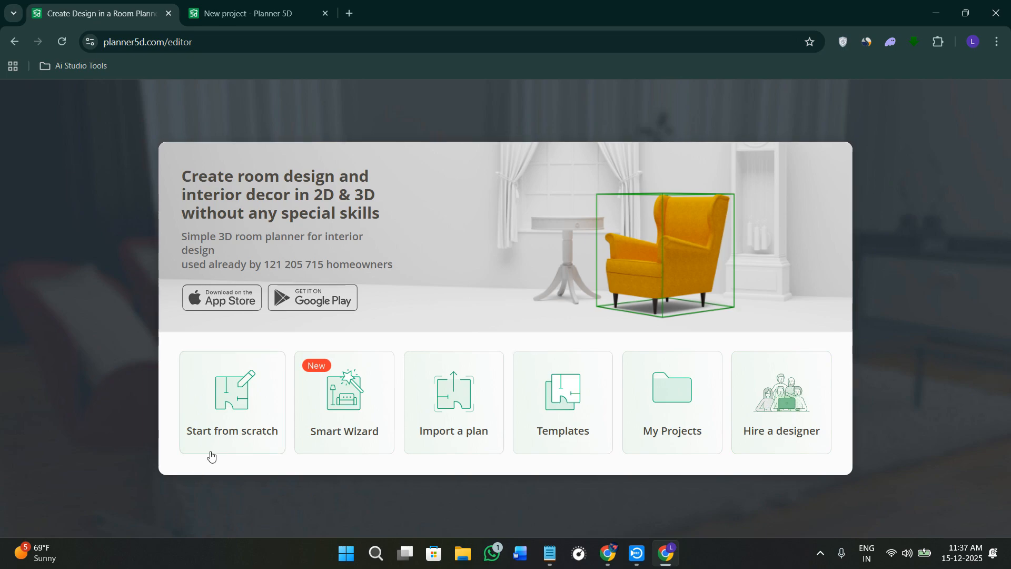
{"action": "left_click", "coordinate": [245, 418]}
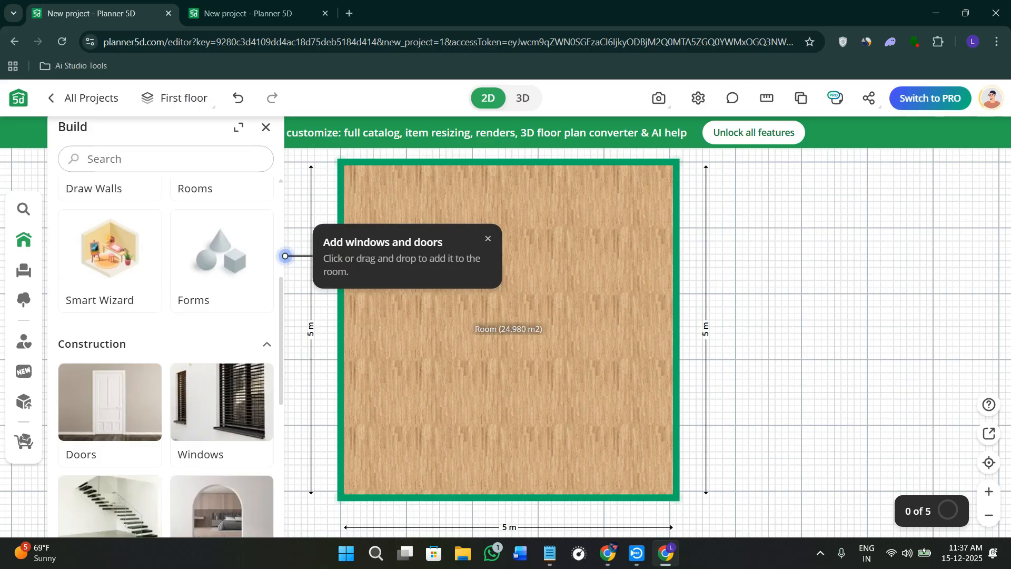
{"action": "left_click", "coordinate": [202, 94]}
{"action": "left_click", "coordinate": [265, 128]}
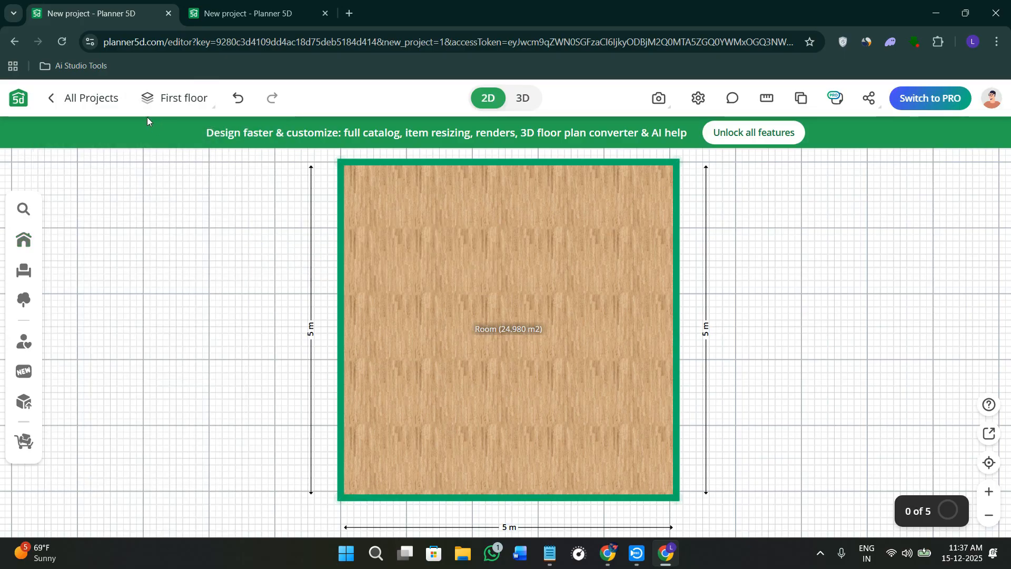
{"action": "left_click", "coordinate": [89, 110]}
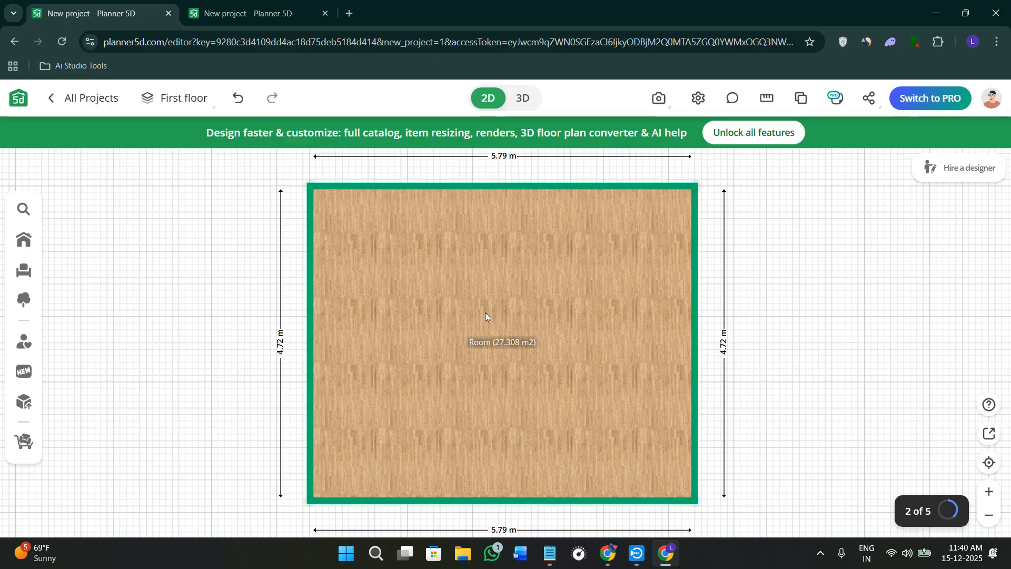
{"action": "scroll", "coordinate": [358, 318], "scroll_direction": "down", "scroll_amount": 3}
{"action": "scroll", "coordinate": [360, 318], "scroll_direction": "up", "scroll_amount": 8}
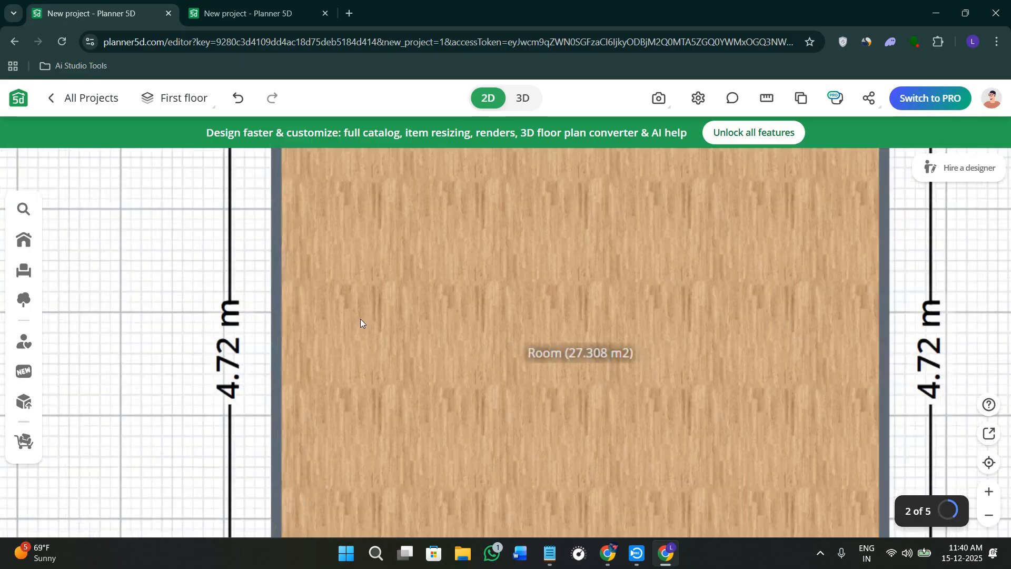
{"action": "scroll", "coordinate": [361, 318], "scroll_direction": "down", "scroll_amount": 8}
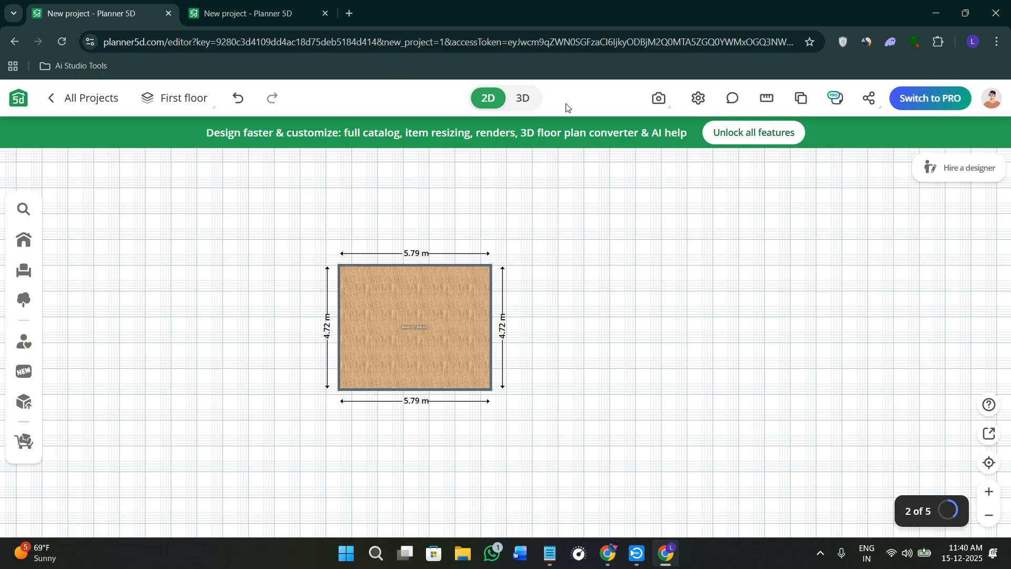
Preview the room in 3D, then check the floor list back in the 2D plan.
{"action": "left_click", "coordinate": [524, 106]}
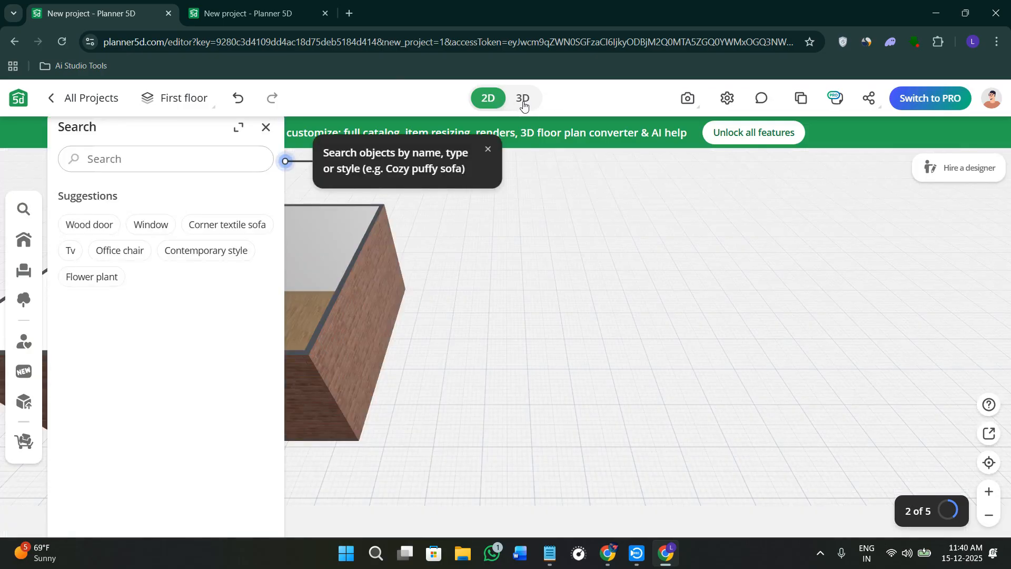
{"action": "left_click", "coordinate": [489, 99]}
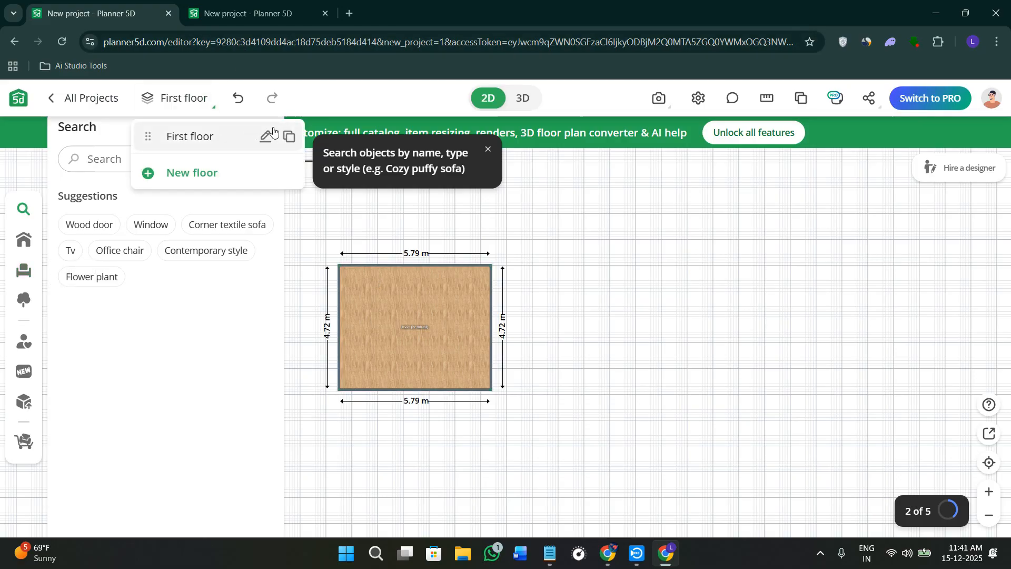
{"action": "left_click", "coordinate": [267, 128]}
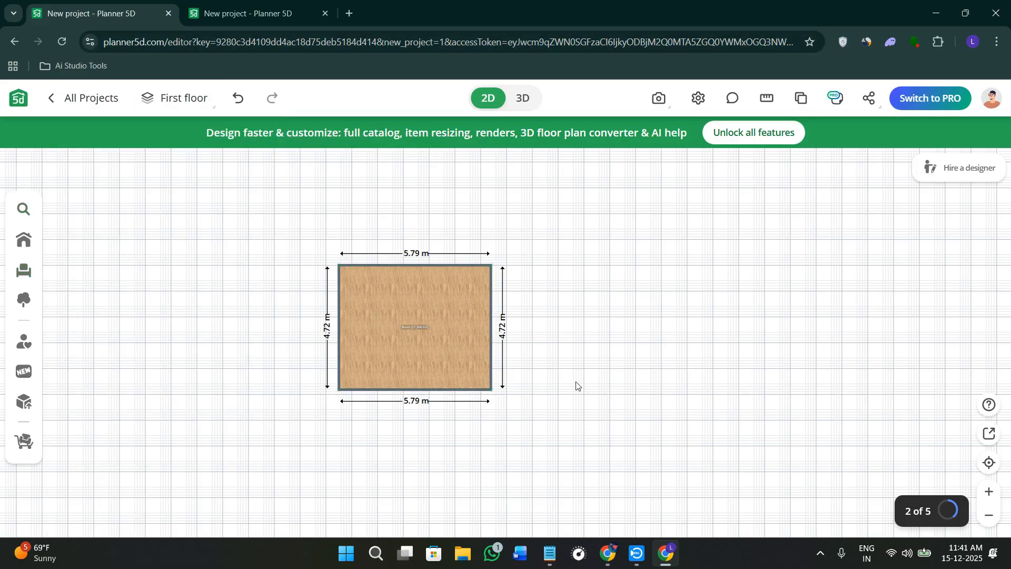
Select the room and move it a short distance to the right on the 2D plan.
{"action": "scroll", "coordinate": [412, 327], "scroll_direction": "up", "scroll_amount": 6}
{"action": "scroll", "coordinate": [412, 326], "scroll_direction": "down", "scroll_amount": 6}
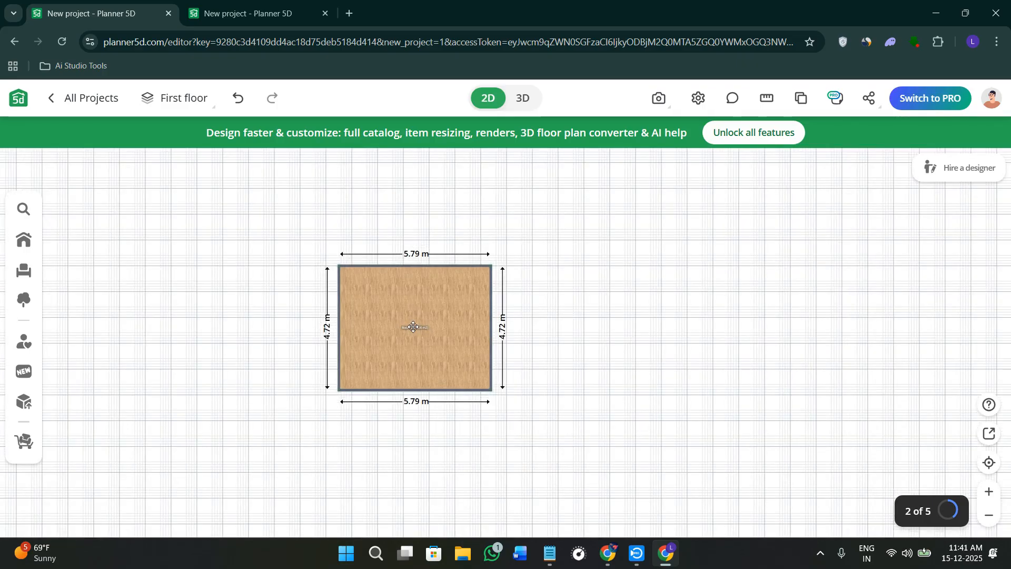
{"action": "left_click", "coordinate": [427, 314]}
{"action": "left_click_drag", "start_coordinate": [427, 315], "coordinate": [469, 313]}
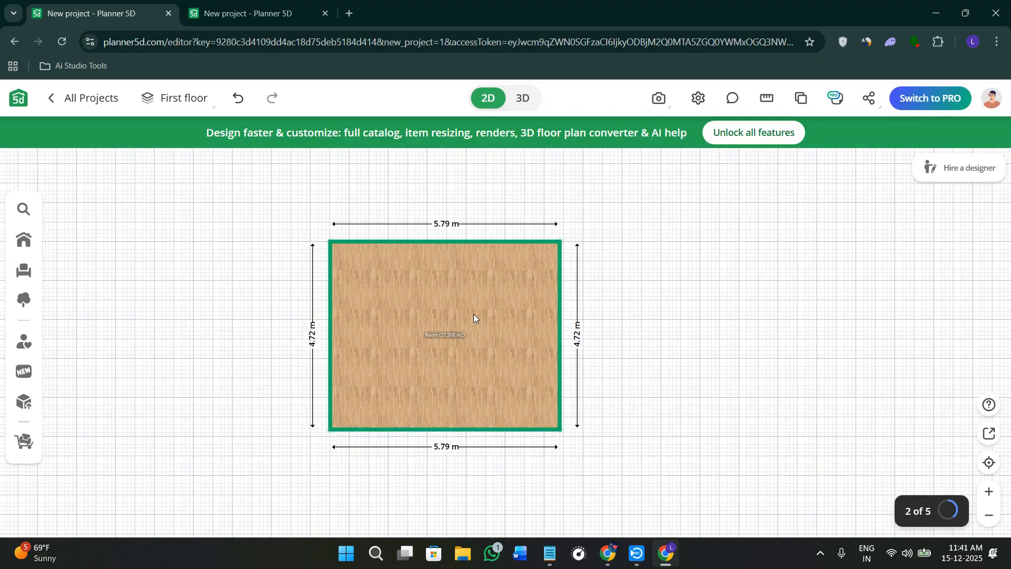
{"action": "scroll", "coordinate": [473, 314], "scroll_direction": "up", "scroll_amount": 4}
{"action": "scroll", "coordinate": [473, 313], "scroll_direction": "down", "scroll_amount": 4}
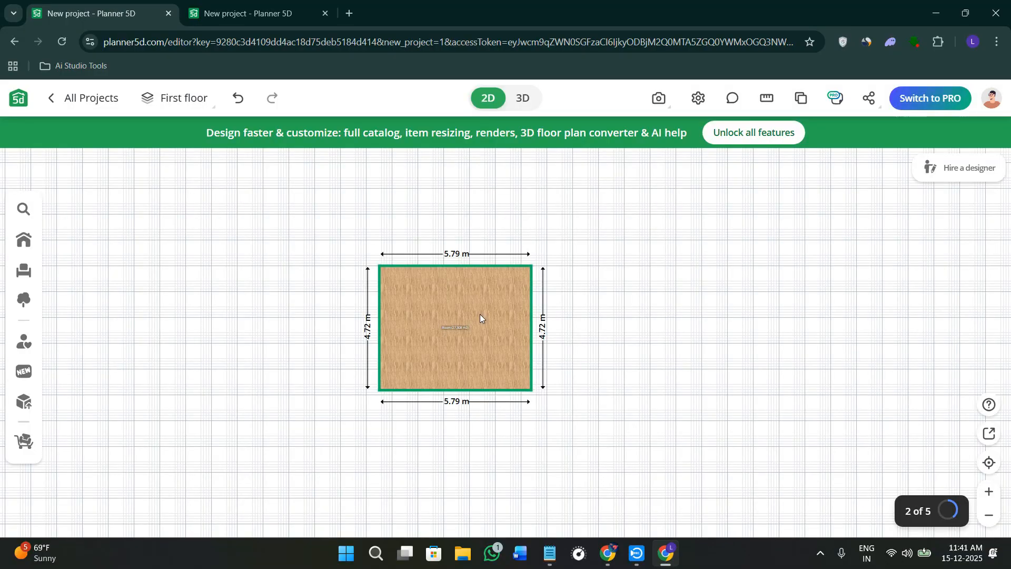
{"action": "left_click", "coordinate": [494, 292]}
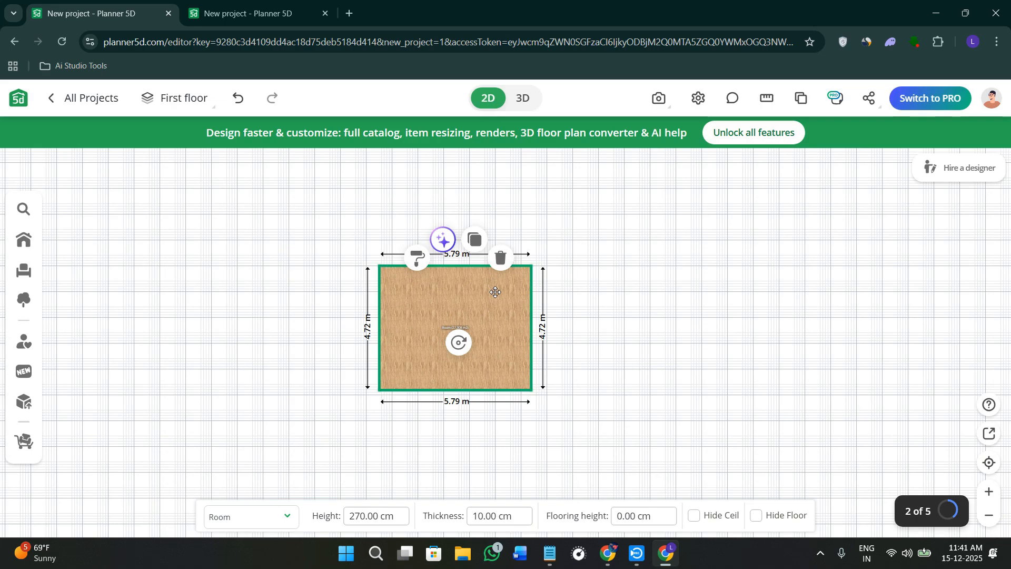
{"action": "left_click_drag", "start_coordinate": [495, 292], "coordinate": [513, 295]}
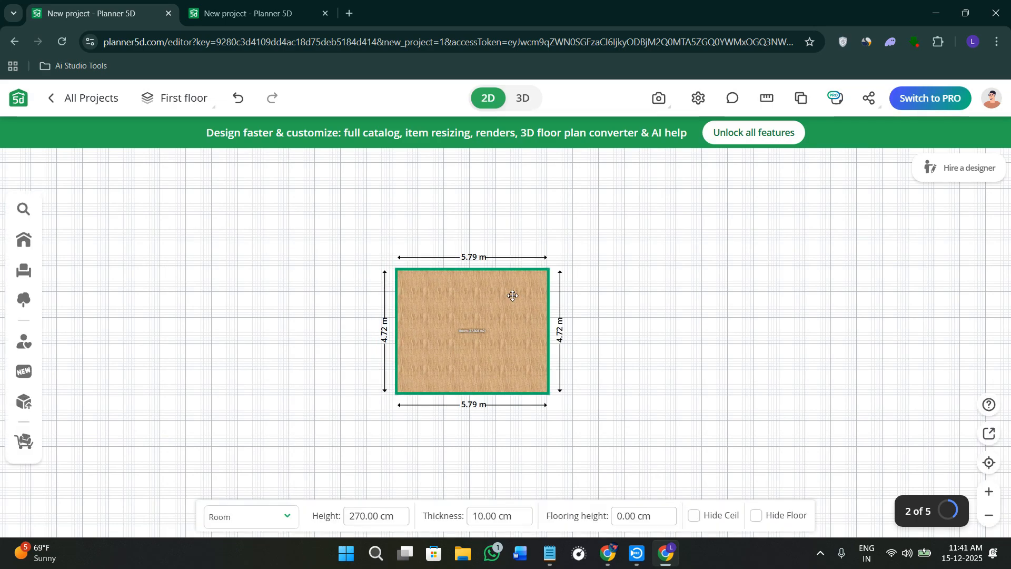
Reshape the room by pulling its left-hand corners, slanting the upper and lower walls and lengthening the side walls to about 5.97 m.
{"action": "left_click", "coordinate": [396, 272]}
{"action": "left_click_drag", "start_coordinate": [396, 271], "coordinate": [390, 262]}
{"action": "left_click", "coordinate": [453, 261]}
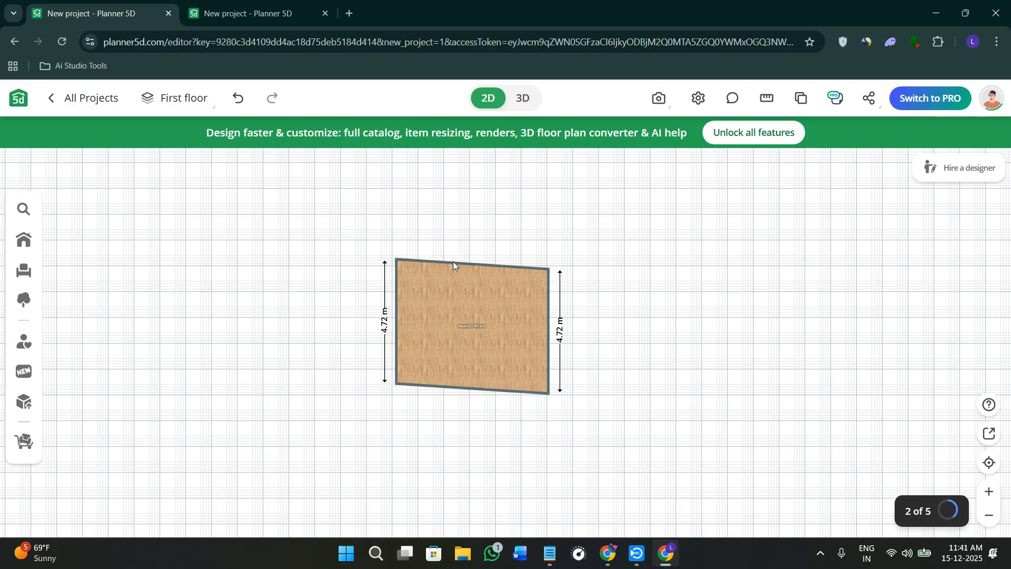
{"action": "left_click", "coordinate": [453, 266]}
{"action": "left_click", "coordinate": [454, 268]}
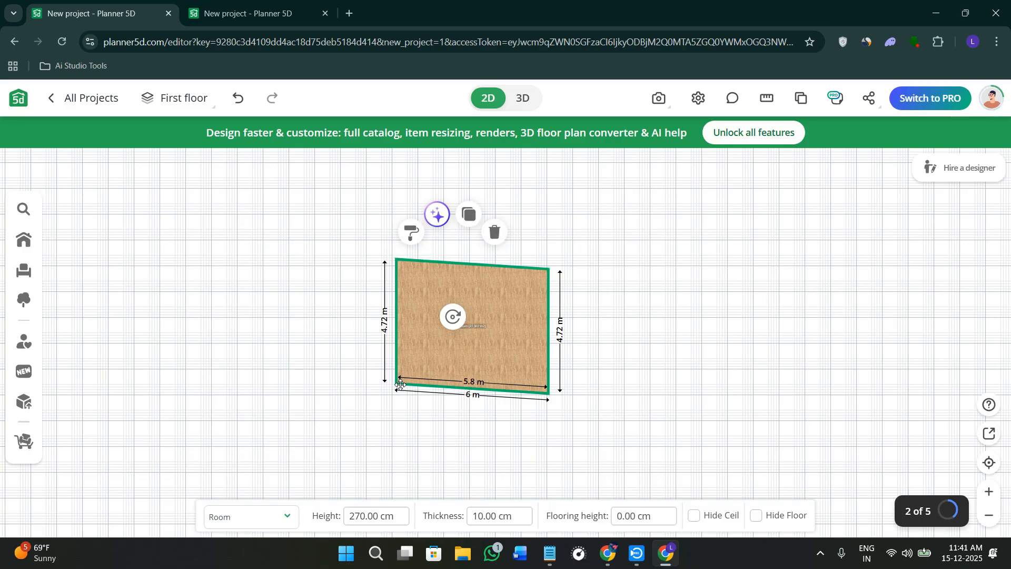
{"action": "left_click", "coordinate": [400, 386]}
{"action": "left_click_drag", "start_coordinate": [400, 387], "coordinate": [384, 417]}
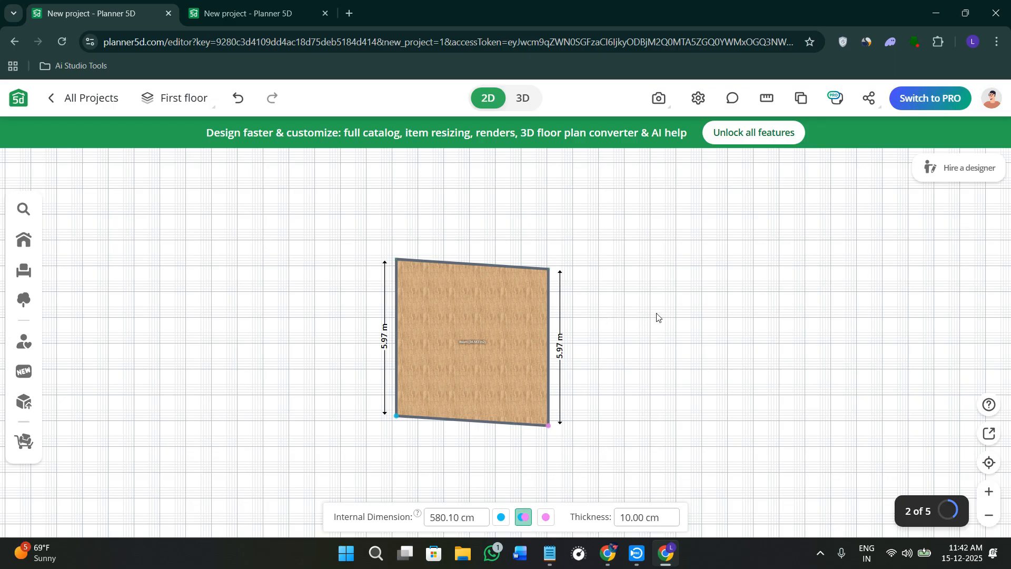
Browse the room and construction categories in the Build catalogue and try out the Draw Walls tool without drawing anything.
{"action": "left_click", "coordinate": [22, 243]}
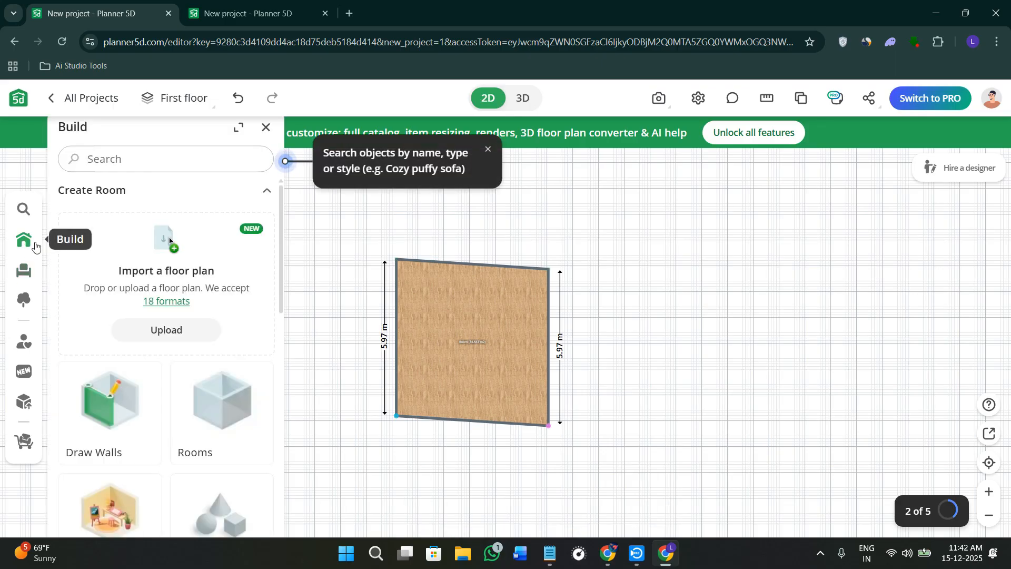
{"action": "scroll", "coordinate": [144, 356], "scroll_direction": "down", "scroll_amount": 2}
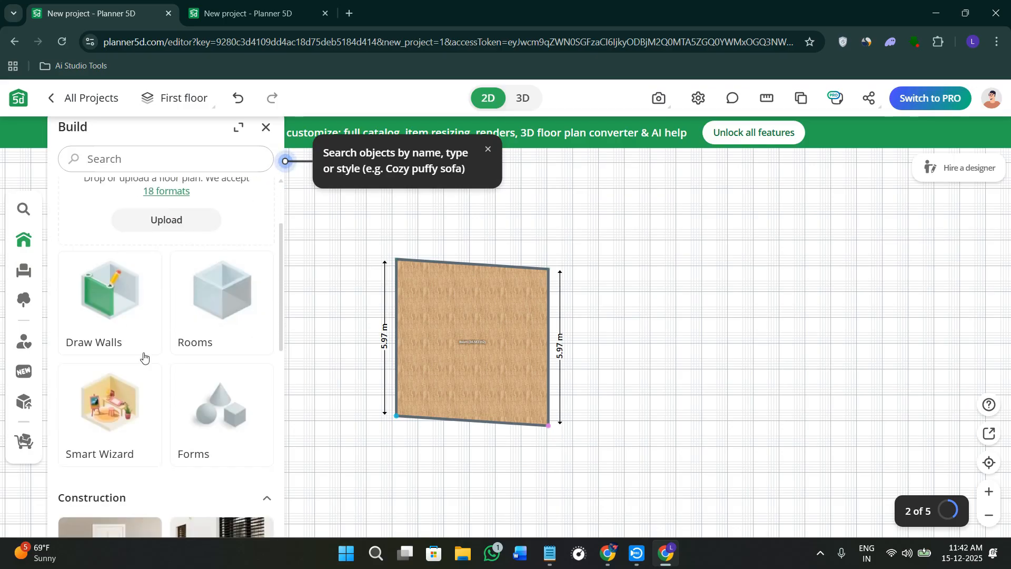
{"action": "scroll", "coordinate": [144, 357], "scroll_direction": "up", "scroll_amount": 2}
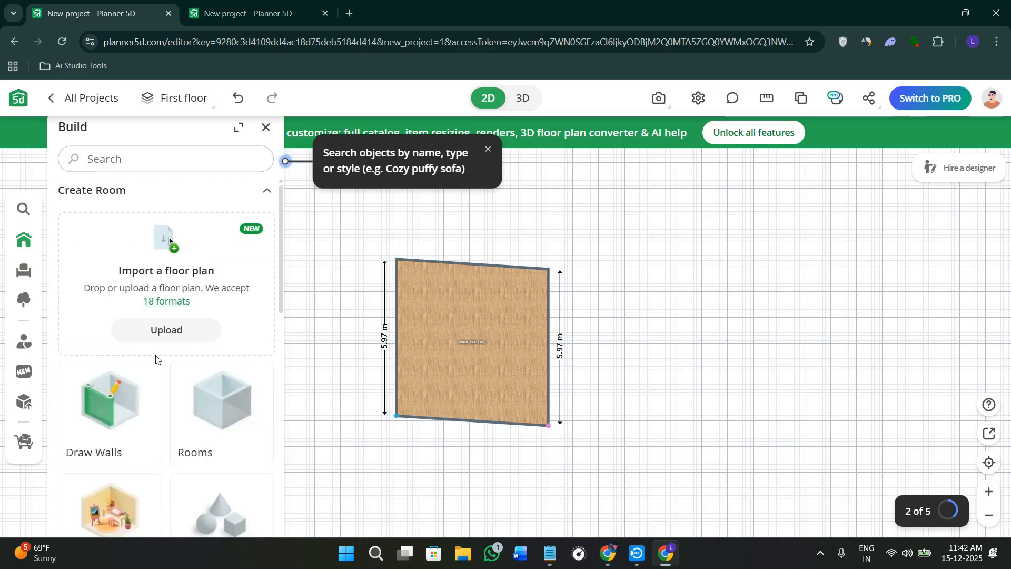
{"action": "scroll", "coordinate": [203, 365], "scroll_direction": "down", "scroll_amount": 4}
{"action": "scroll", "coordinate": [206, 367], "scroll_direction": "down", "scroll_amount": 2}
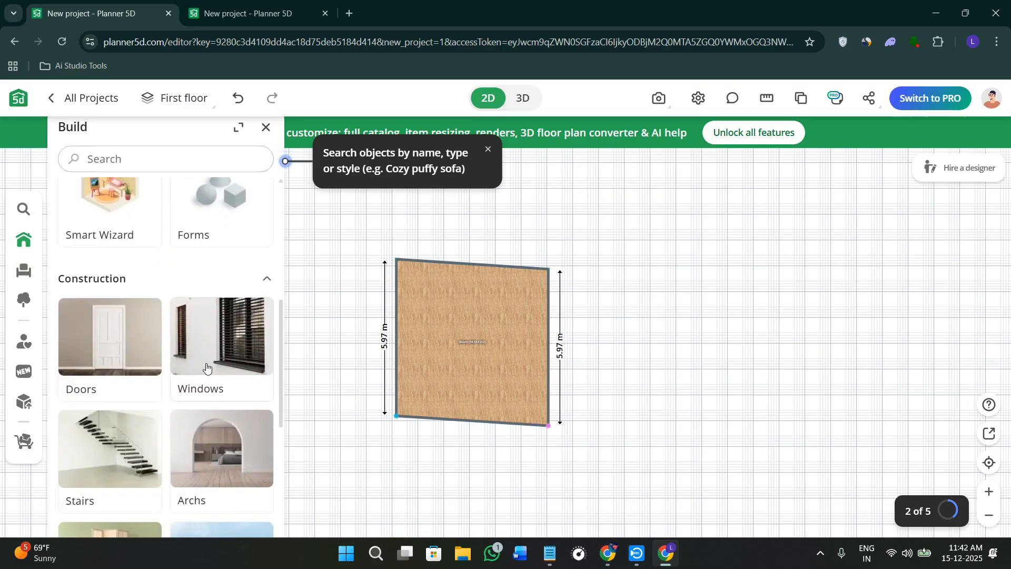
{"action": "scroll", "coordinate": [206, 367], "scroll_direction": "down", "scroll_amount": 4}
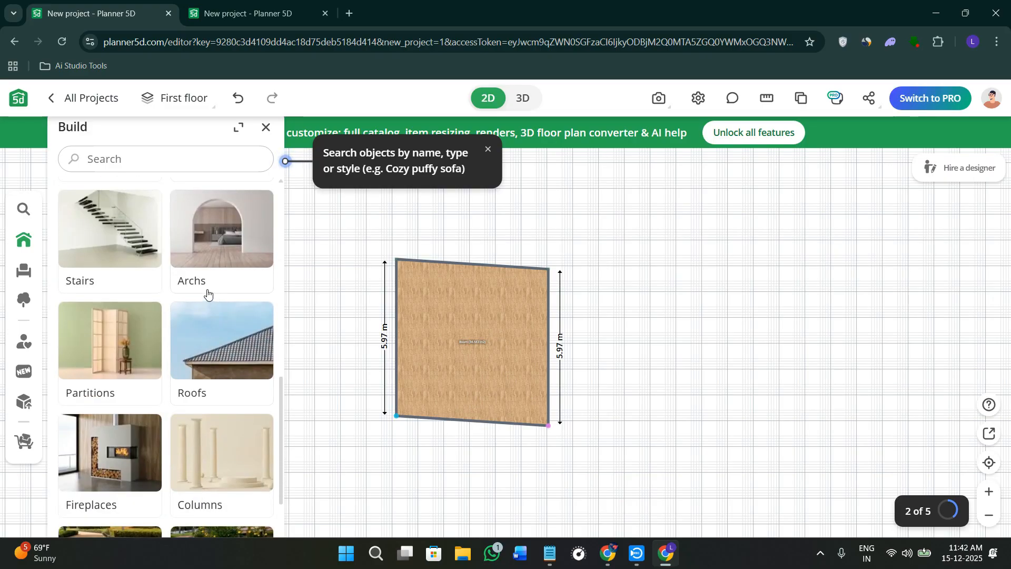
{"action": "scroll", "coordinate": [207, 293], "scroll_direction": "up", "scroll_amount": 5}
{"action": "left_click", "coordinate": [109, 406]}
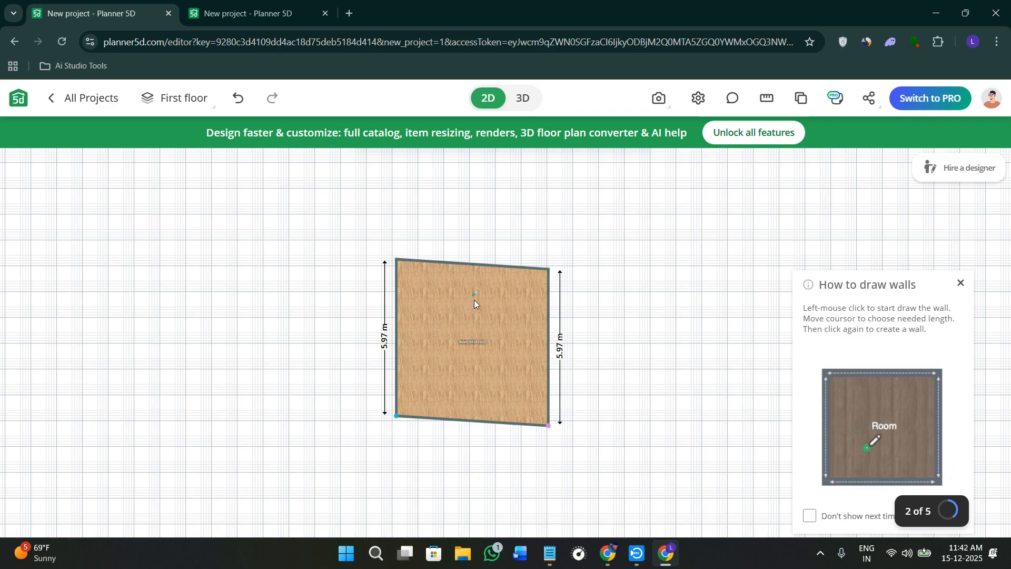
{"action": "key", "text": "Escape"}
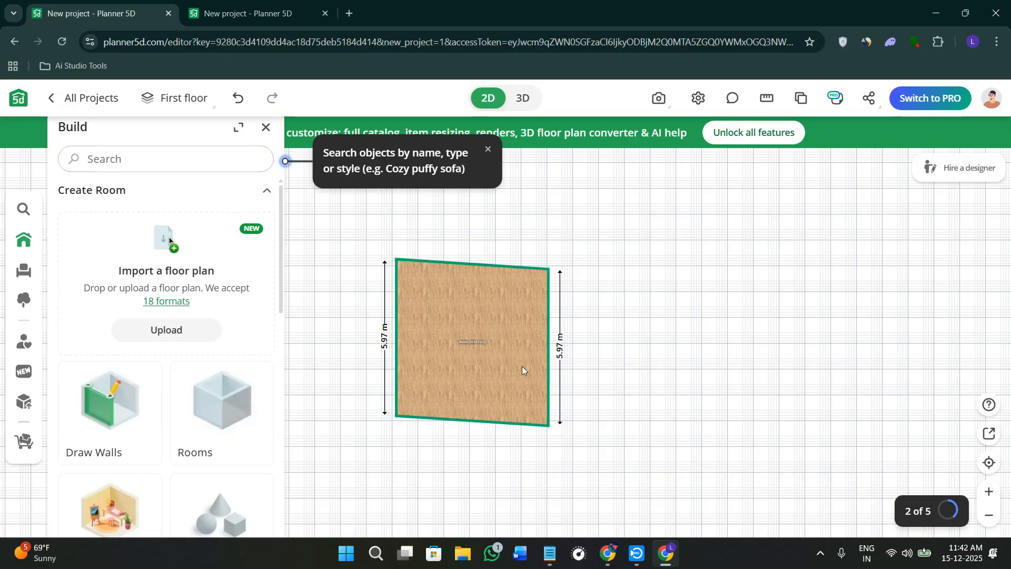
Move the room further right on the plan and straighten its upper wall to about 5.94 m by adjusting the upper-left corner.
{"action": "left_click_drag", "start_coordinate": [493, 286], "coordinate": [626, 280]}
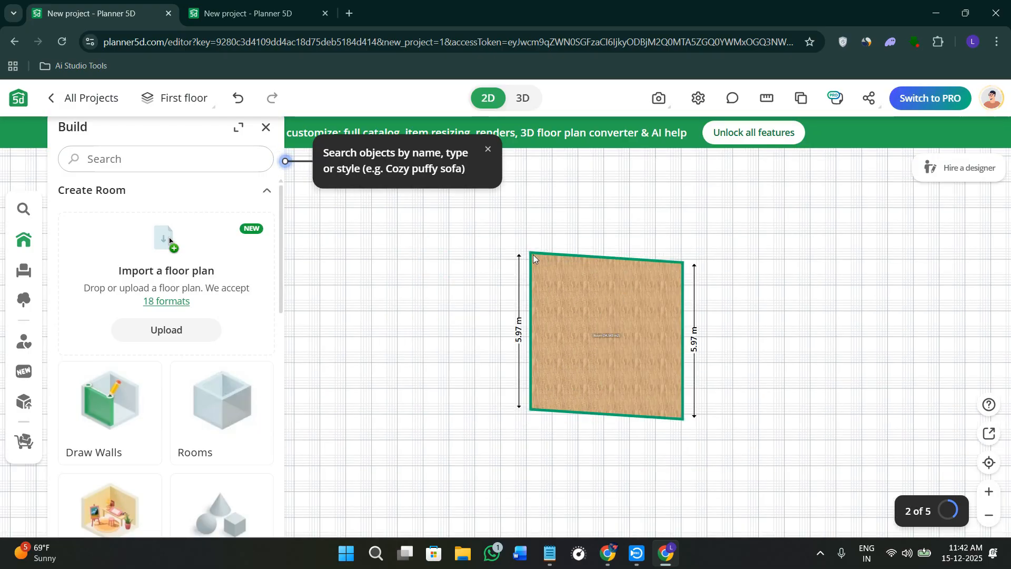
{"action": "left_click_drag", "start_coordinate": [530, 254], "coordinate": [527, 261]}
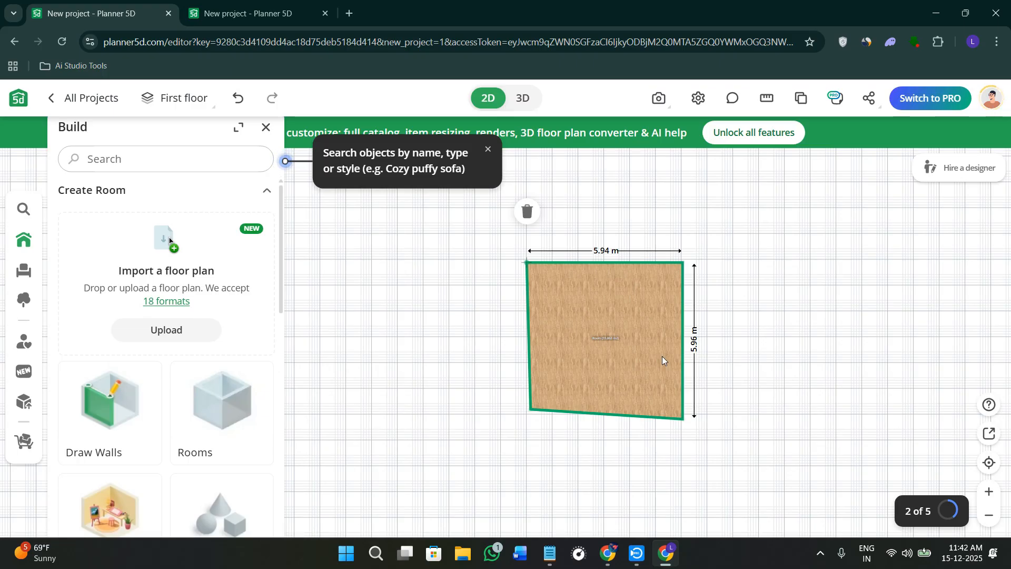
Place the unlocked brown wooden entry door from the Doors catalogue beside the lower end of the room's left wall.
{"action": "scroll", "coordinate": [184, 402], "scroll_direction": "down", "scroll_amount": 4}
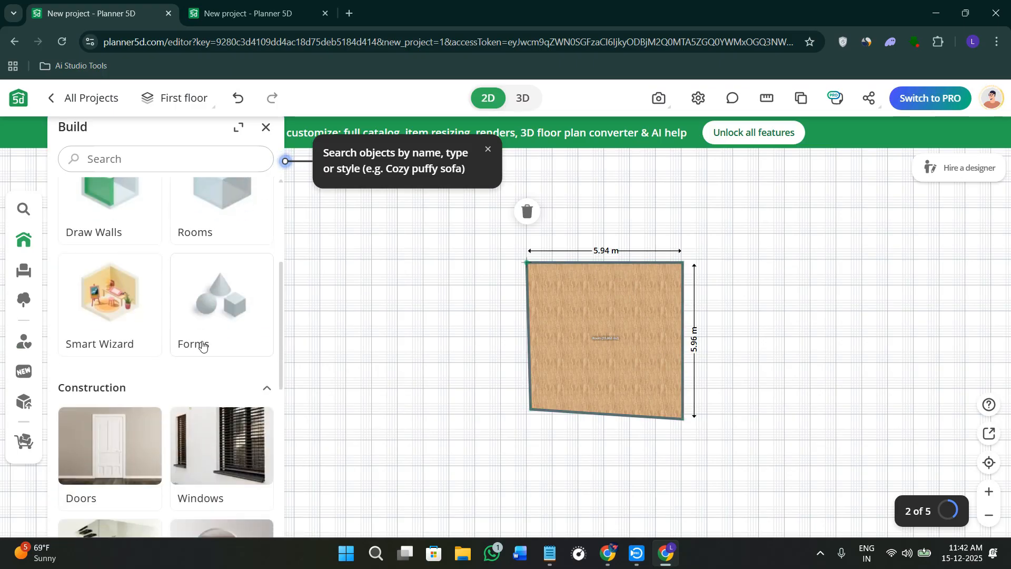
{"action": "scroll", "coordinate": [200, 406], "scroll_direction": "down", "scroll_amount": 2}
{"action": "left_click", "coordinate": [125, 368]}
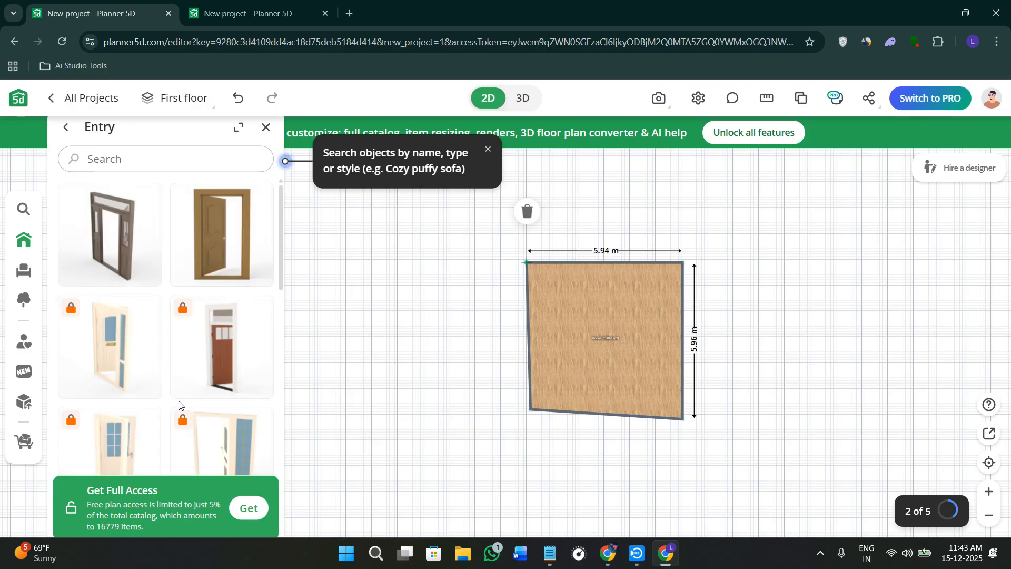
{"action": "scroll", "coordinate": [181, 395], "scroll_direction": "down", "scroll_amount": 2}
{"action": "scroll", "coordinate": [149, 225], "scroll_direction": "up", "scroll_amount": 2}
{"action": "left_click_drag", "start_coordinate": [206, 229], "coordinate": [515, 382]}
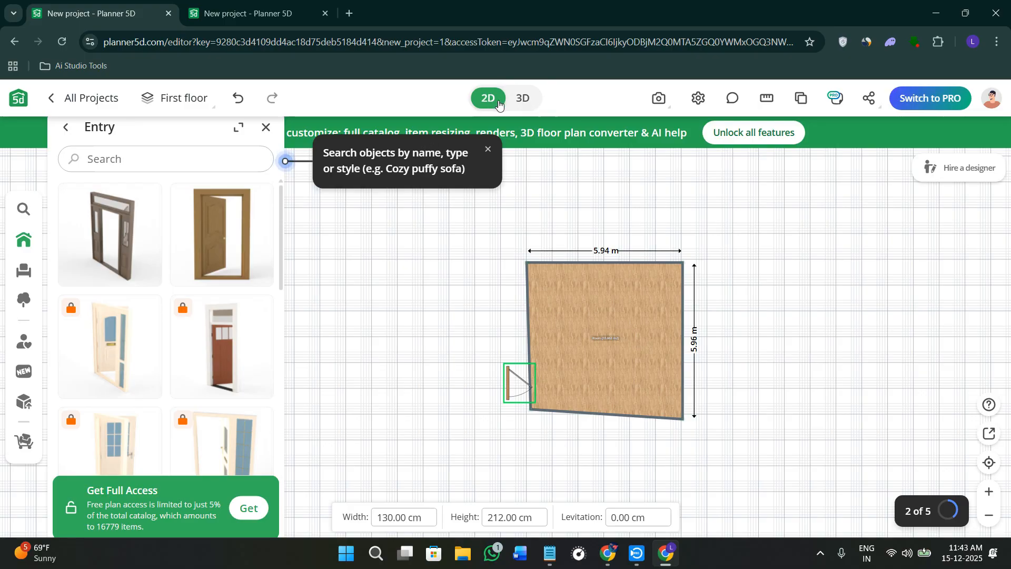
Dismiss the search hint and inspect the room and door in 3D from several angles before returning to the 2D plan.
{"action": "left_click", "coordinate": [488, 149]}
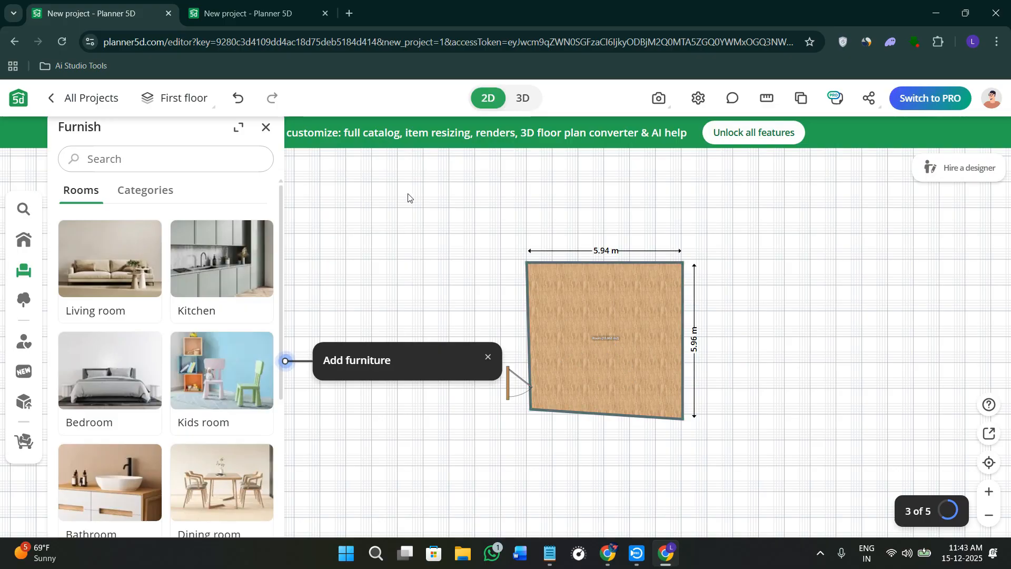
{"action": "left_click", "coordinate": [520, 96]}
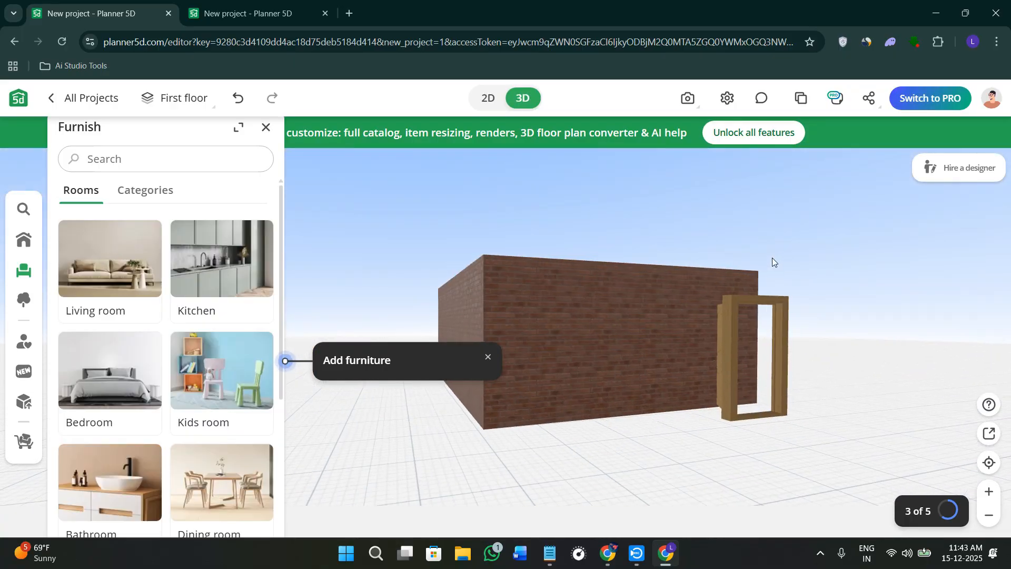
{"action": "left_click_drag", "start_coordinate": [773, 299], "coordinate": [747, 287]}
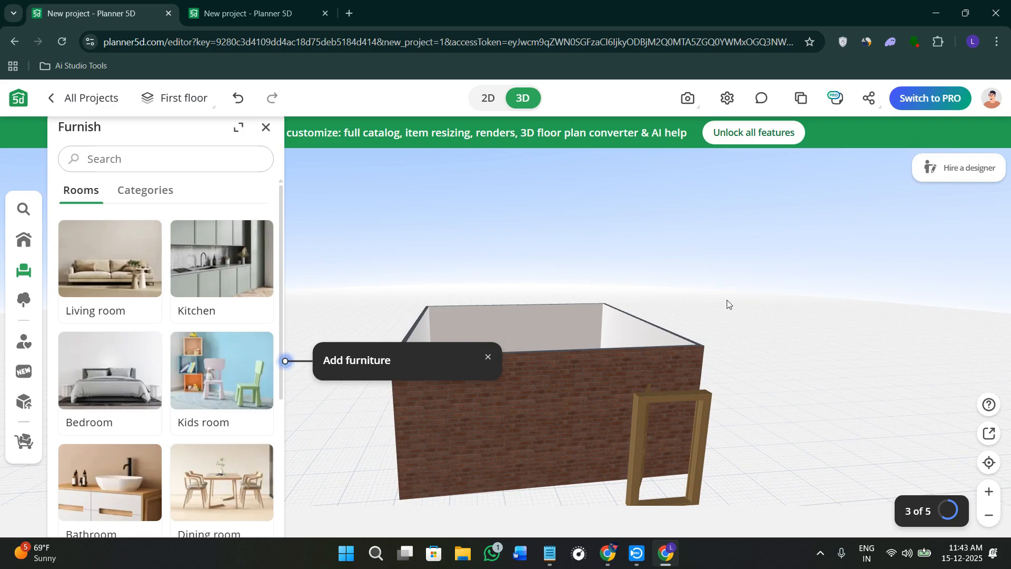
{"action": "left_click_drag", "start_coordinate": [777, 298], "coordinate": [816, 322]}
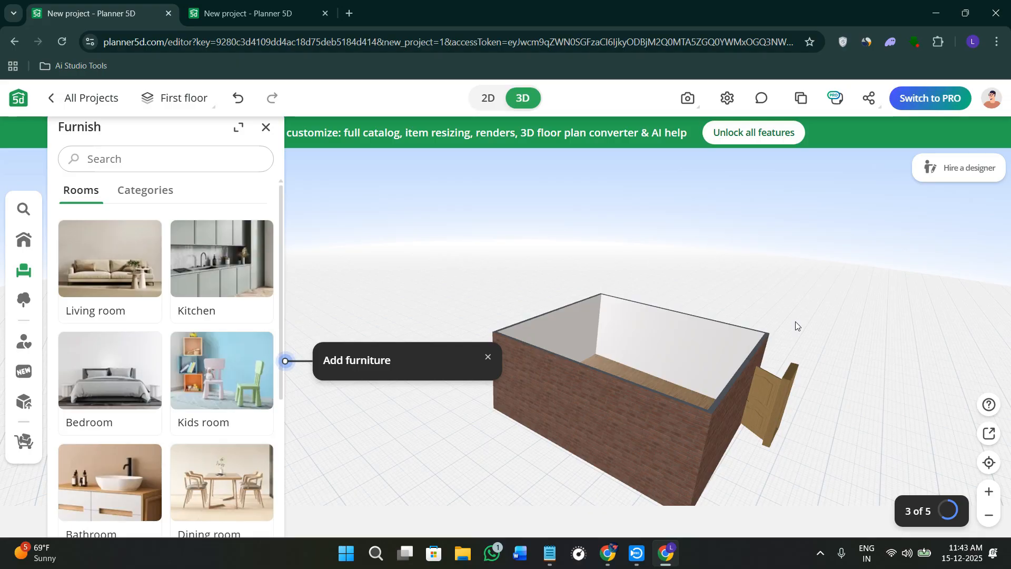
{"action": "scroll", "coordinate": [795, 321], "scroll_direction": "down", "scroll_amount": 2}
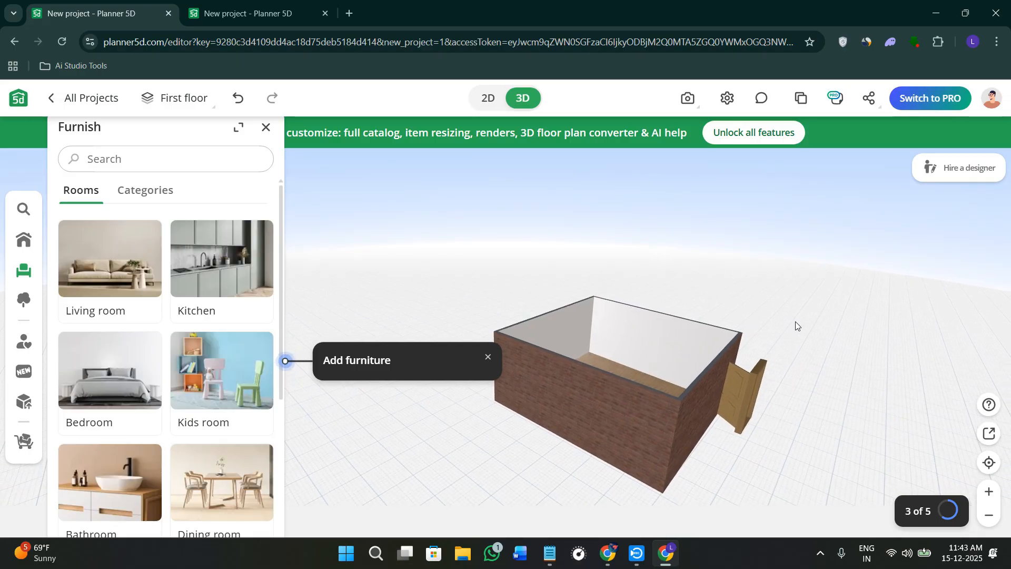
{"action": "left_click_drag", "start_coordinate": [412, 315], "coordinate": [638, 388]}
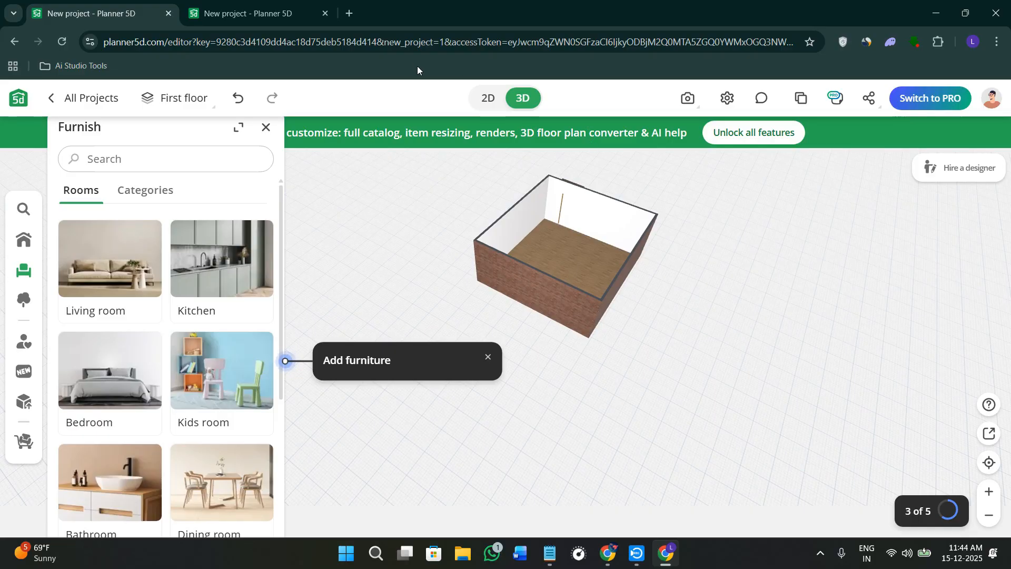
{"action": "left_click", "coordinate": [516, 106]}
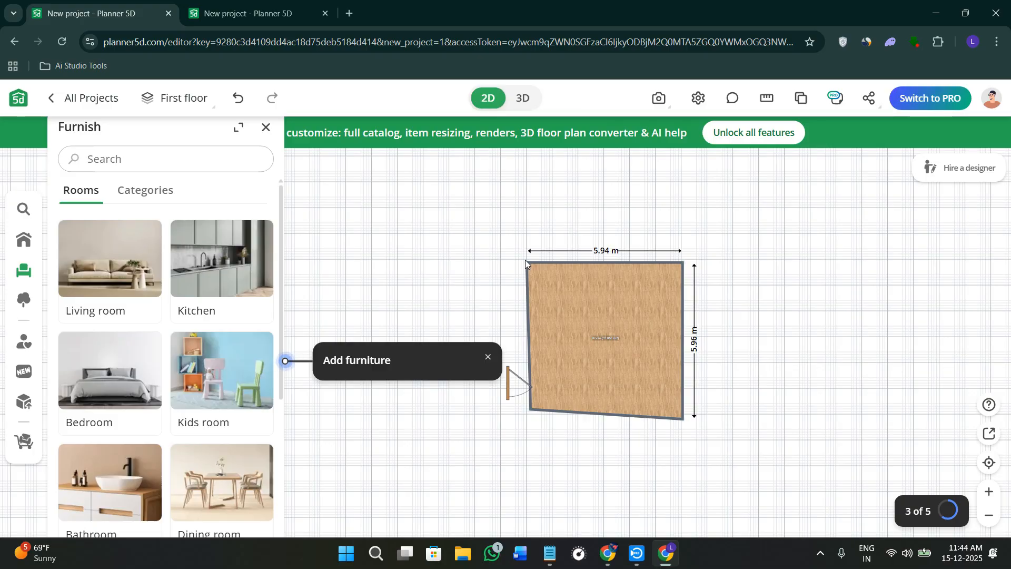
Browse the room categories in the Furnish catalogue and return to the Doors categories of the Build catalogue.
{"action": "scroll", "coordinate": [232, 383], "scroll_direction": "down", "scroll_amount": 4}
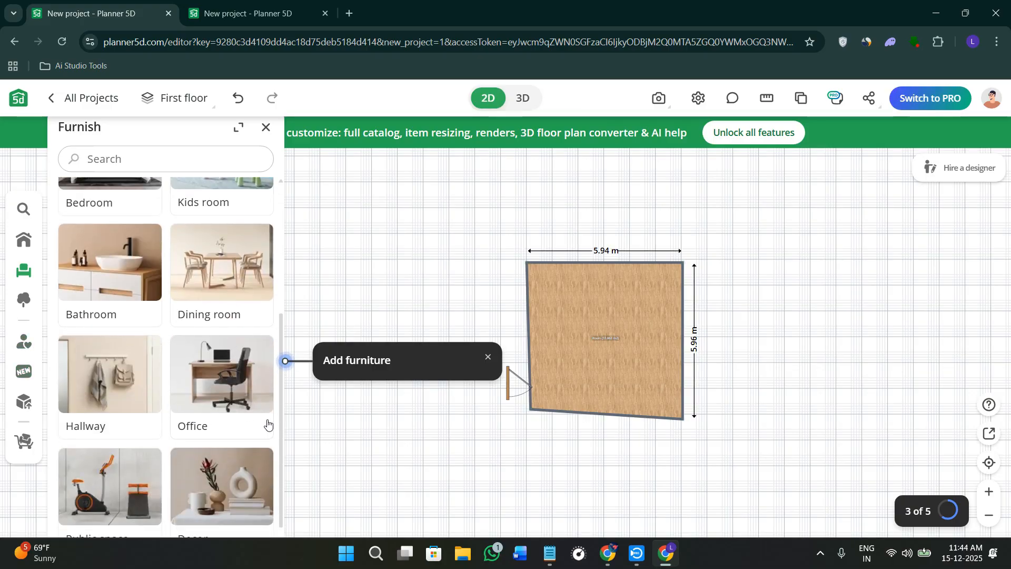
{"action": "scroll", "coordinate": [192, 416], "scroll_direction": "up", "scroll_amount": 5}
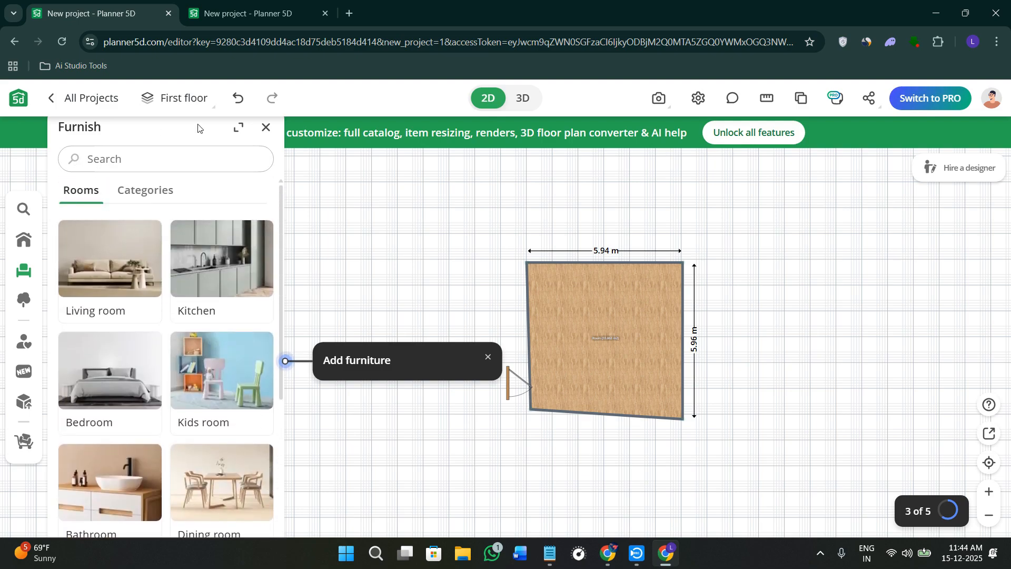
{"action": "left_click", "coordinate": [265, 128]}
{"action": "left_click", "coordinate": [24, 271]}
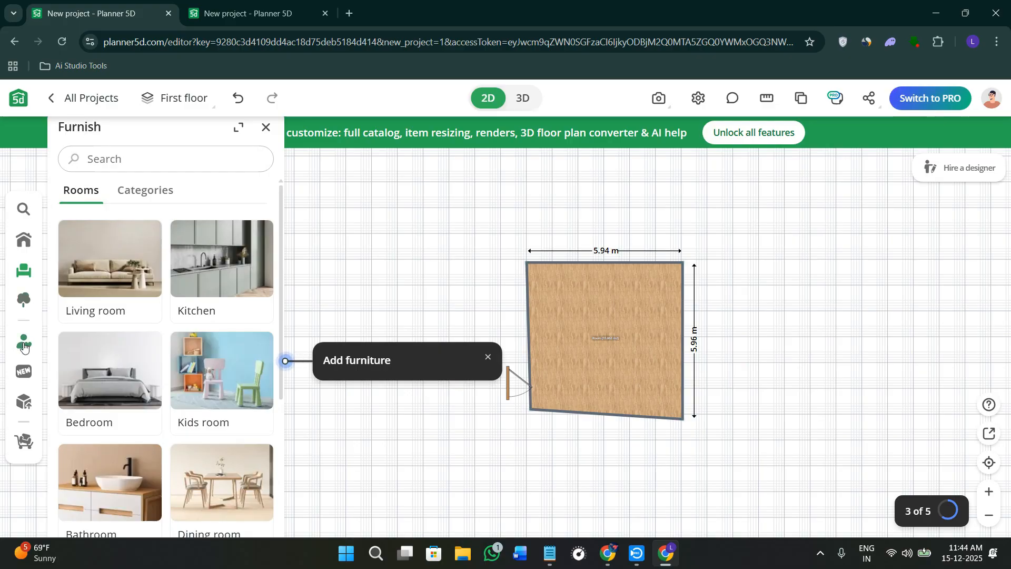
{"action": "left_click", "coordinate": [23, 243]}
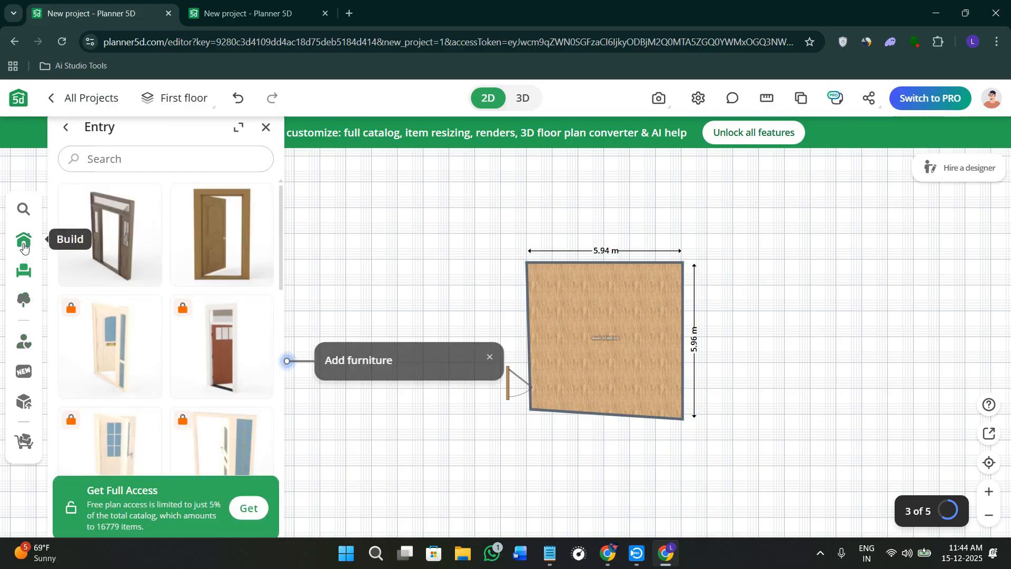
{"action": "left_click", "coordinate": [67, 128]}
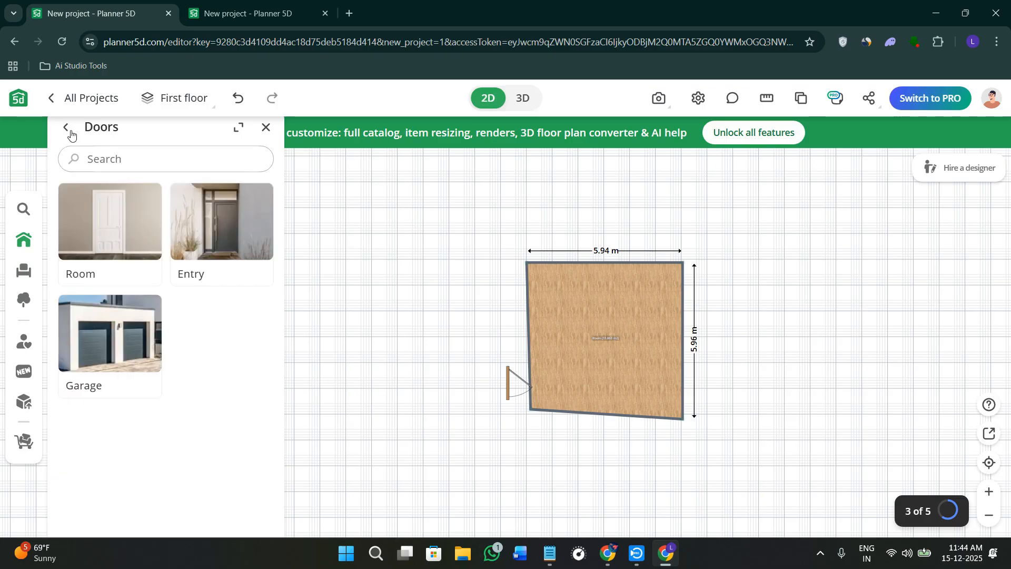
Browse the Construction categories of the Build catalogue down to Fences and gates.
{"action": "left_click", "coordinate": [65, 129]}
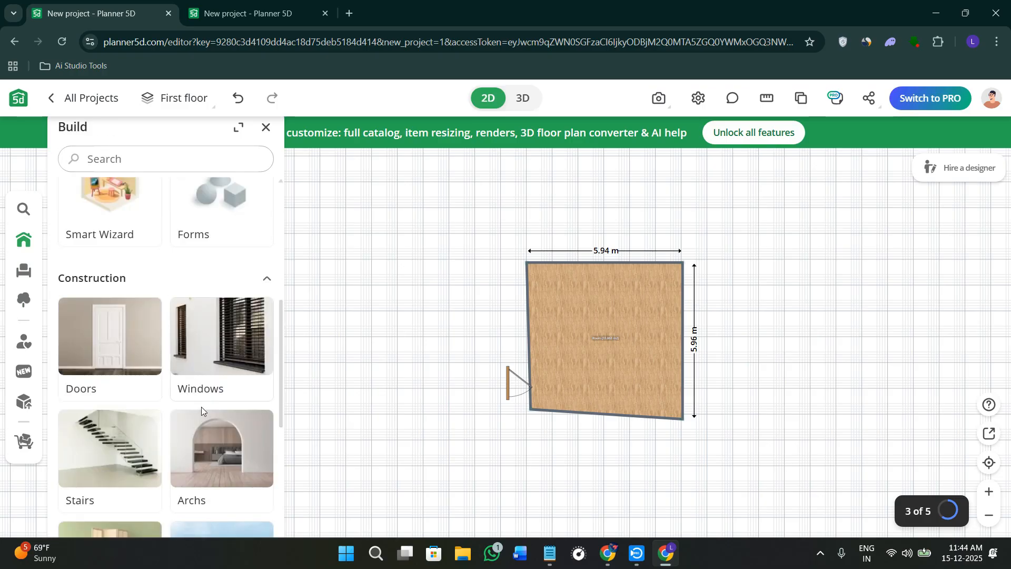
{"action": "scroll", "coordinate": [203, 411], "scroll_direction": "down", "scroll_amount": 5}
{"action": "scroll", "coordinate": [214, 403], "scroll_direction": "down", "scroll_amount": 1}
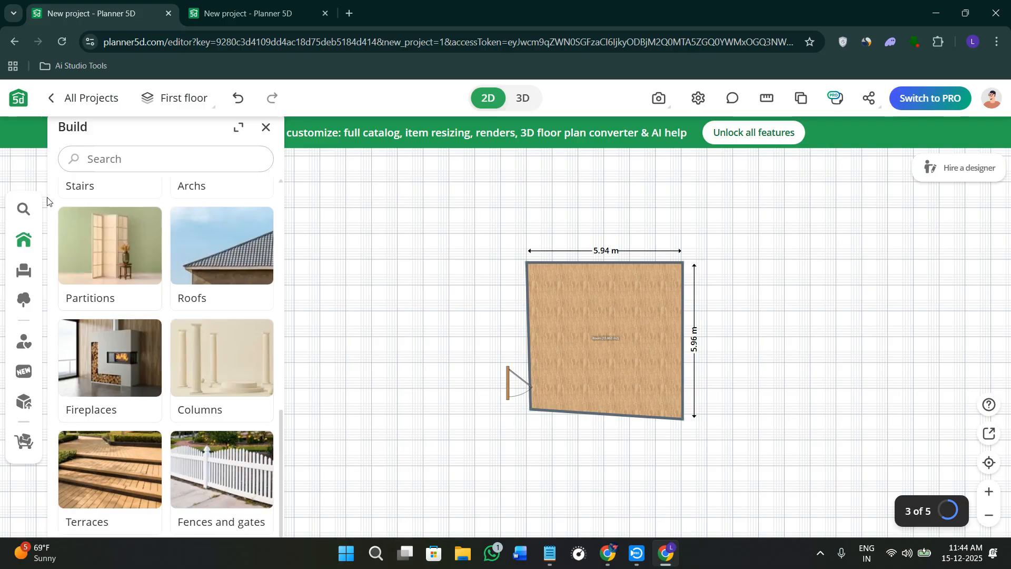
Place the round dark-brown table from the Dining room Tables catalogue in the upper middle of the room.
{"action": "left_click", "coordinate": [26, 274]}
{"action": "scroll", "coordinate": [208, 284], "scroll_direction": "down", "scroll_amount": 4}
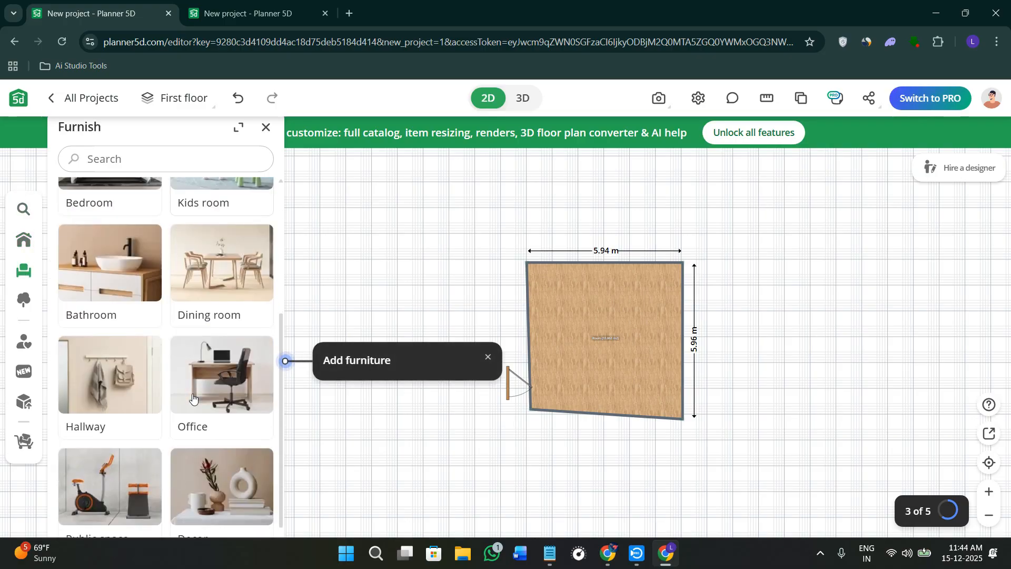
{"action": "left_click", "coordinate": [210, 284]}
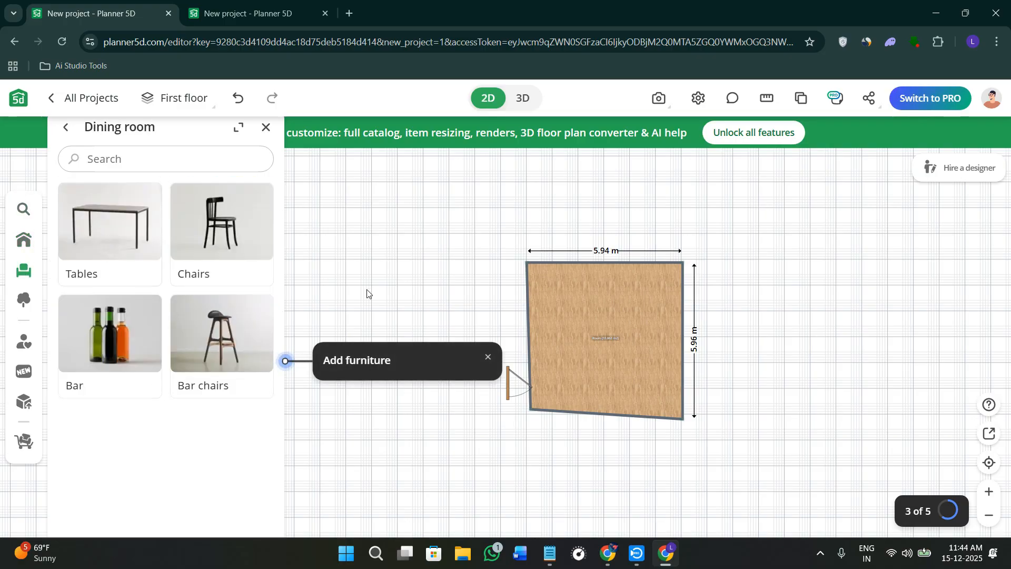
{"action": "left_click", "coordinate": [78, 211]}
{"action": "left_click_drag", "start_coordinate": [110, 234], "coordinate": [606, 313]}
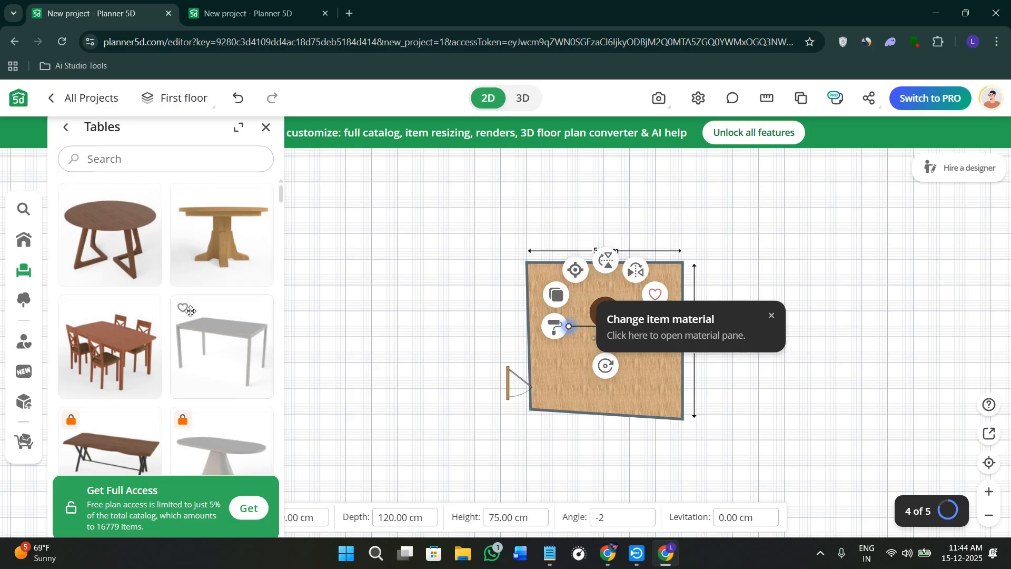
{"action": "left_click", "coordinate": [474, 289]}
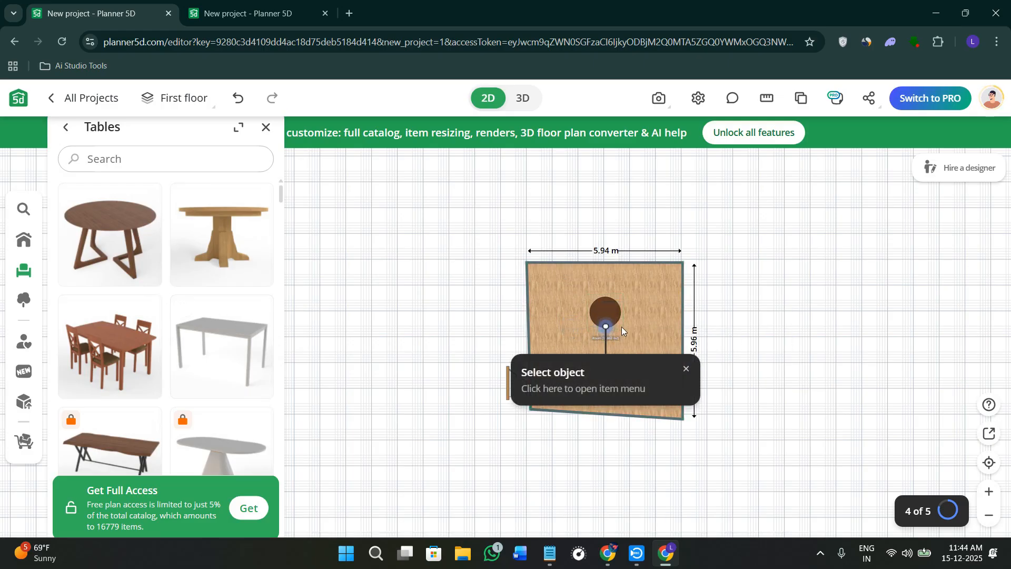
Try to apply a different texture to the round table and dismiss the upgrade offer.
{"action": "left_click", "coordinate": [595, 309]}
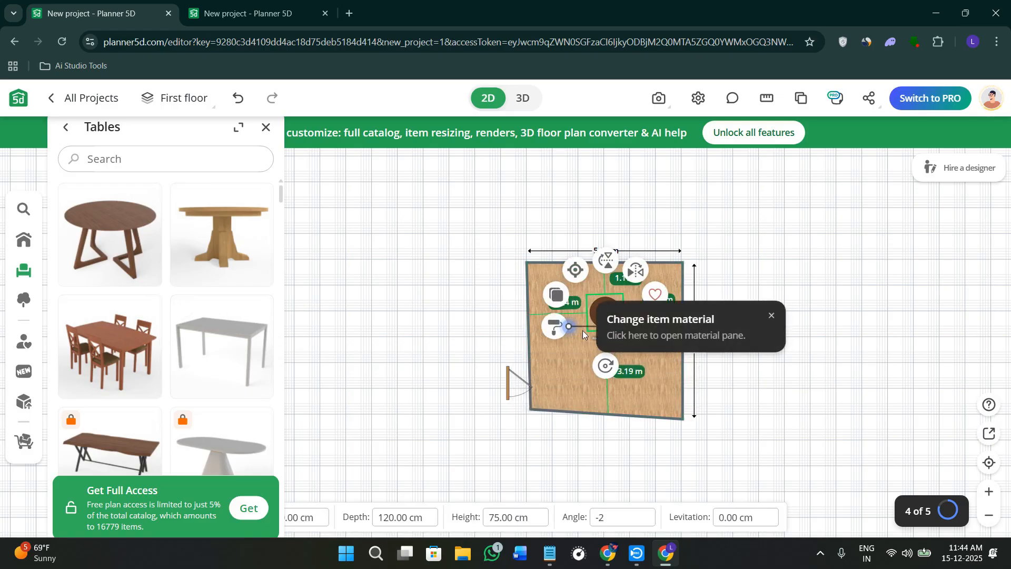
{"action": "left_click", "coordinate": [551, 332]}
{"action": "left_click", "coordinate": [106, 264]}
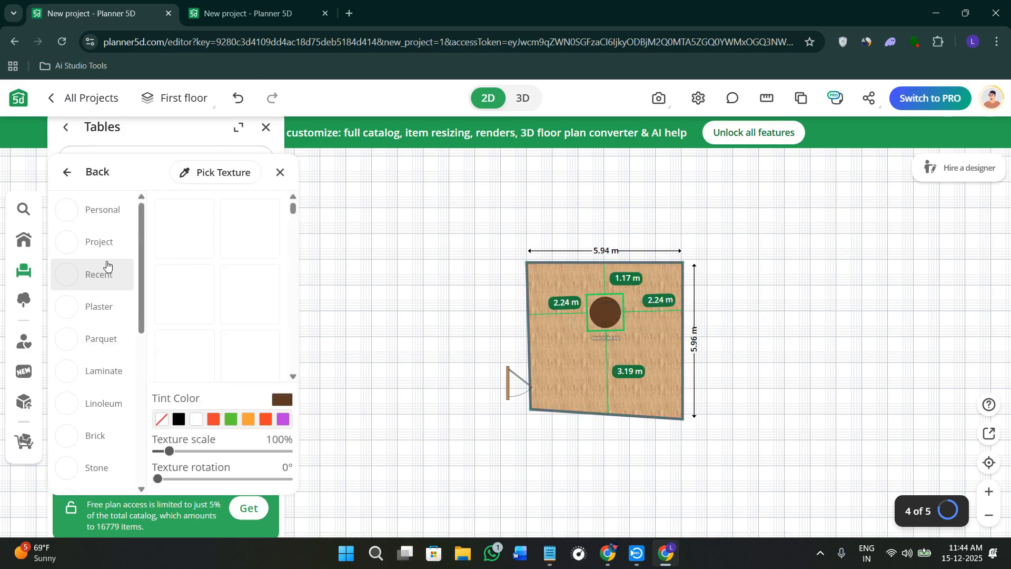
{"action": "left_click", "coordinate": [209, 294]}
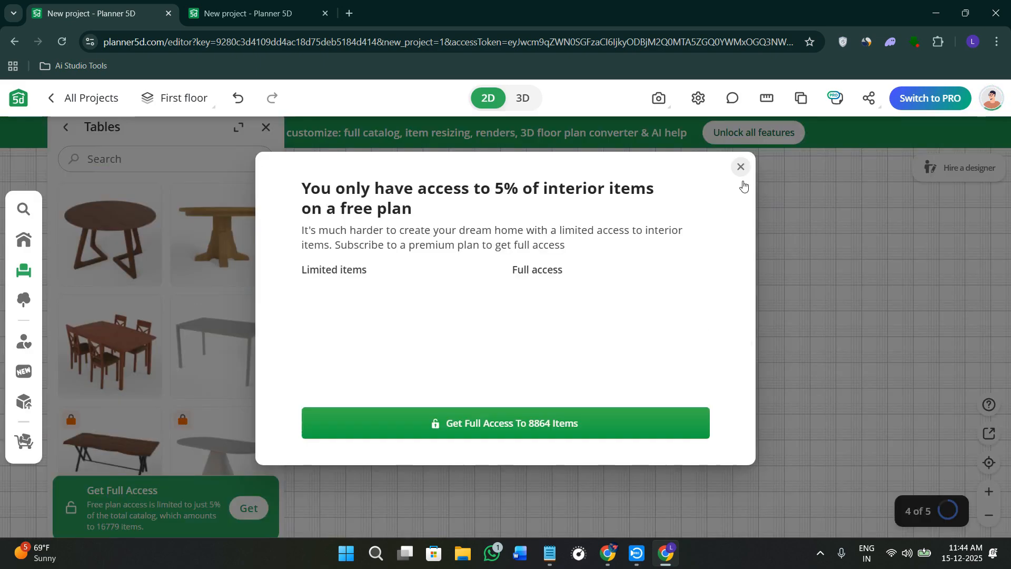
{"action": "left_click", "coordinate": [741, 166]}
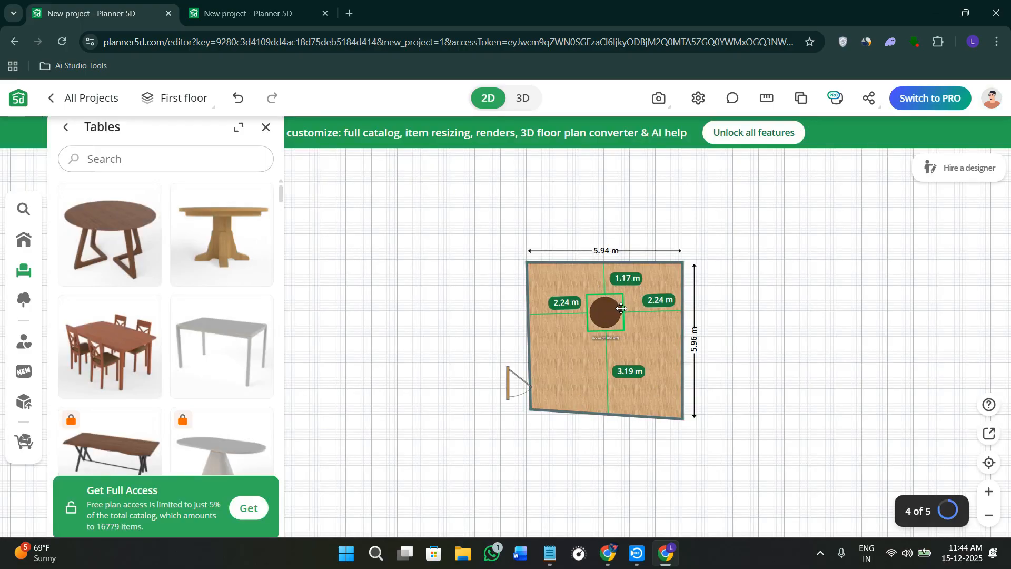
Move the round table into the room's upper-left corner, check it in 3D and return to the 2D plan.
{"action": "left_click_drag", "start_coordinate": [619, 306], "coordinate": [554, 290]}
{"action": "left_click", "coordinate": [414, 362]}
{"action": "left_click", "coordinate": [524, 98]}
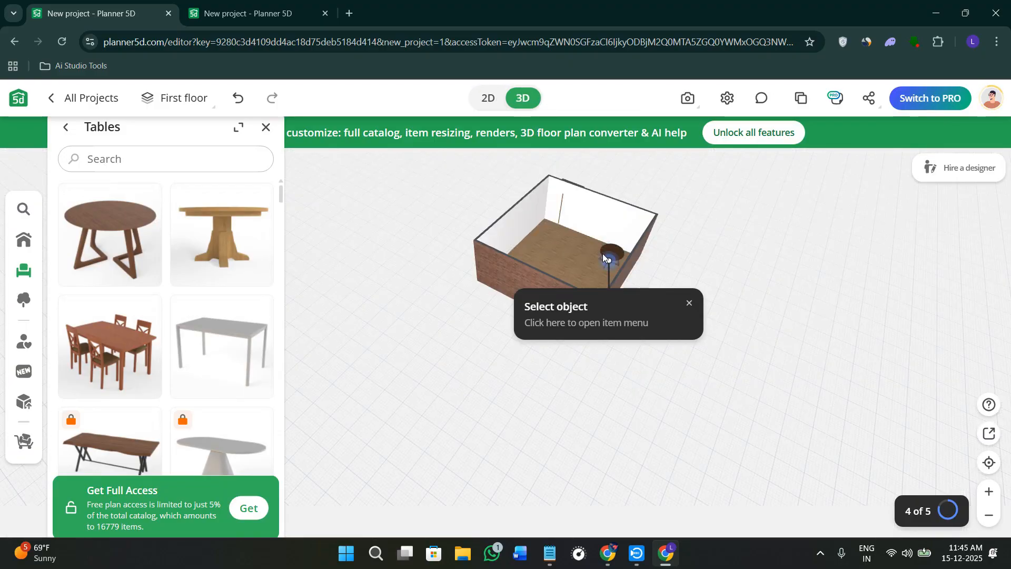
{"action": "left_click", "coordinate": [488, 95]}
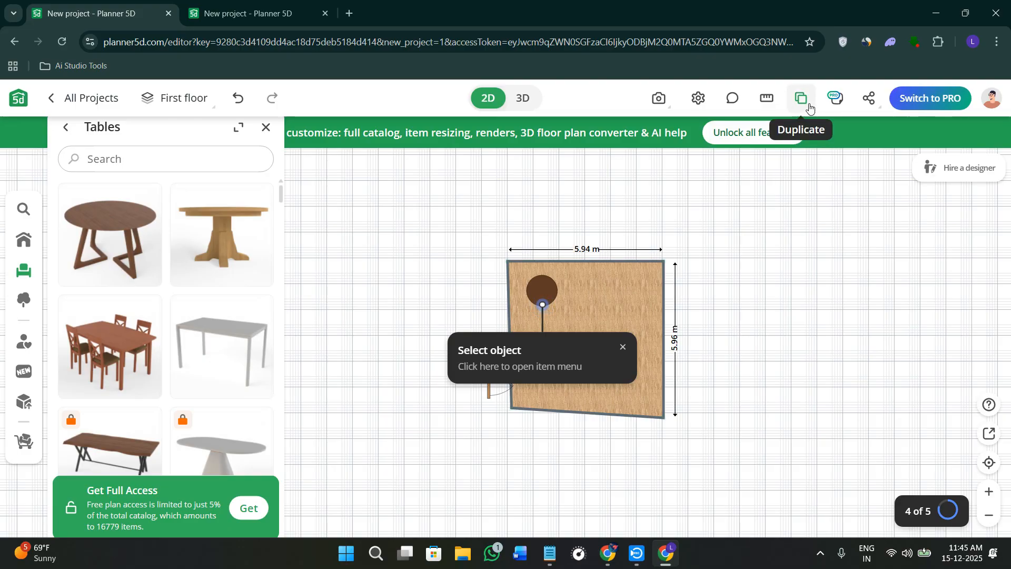
Close the Tables catalogue and review the general project settings down to the background options, leaving them as they are.
{"action": "left_click", "coordinate": [880, 99]}
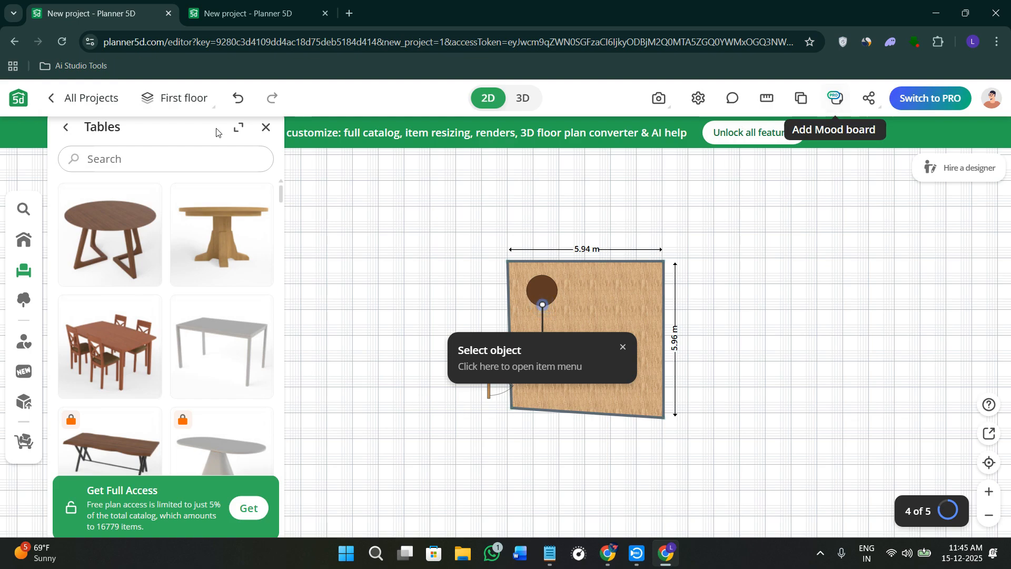
{"action": "left_click", "coordinate": [266, 127]}
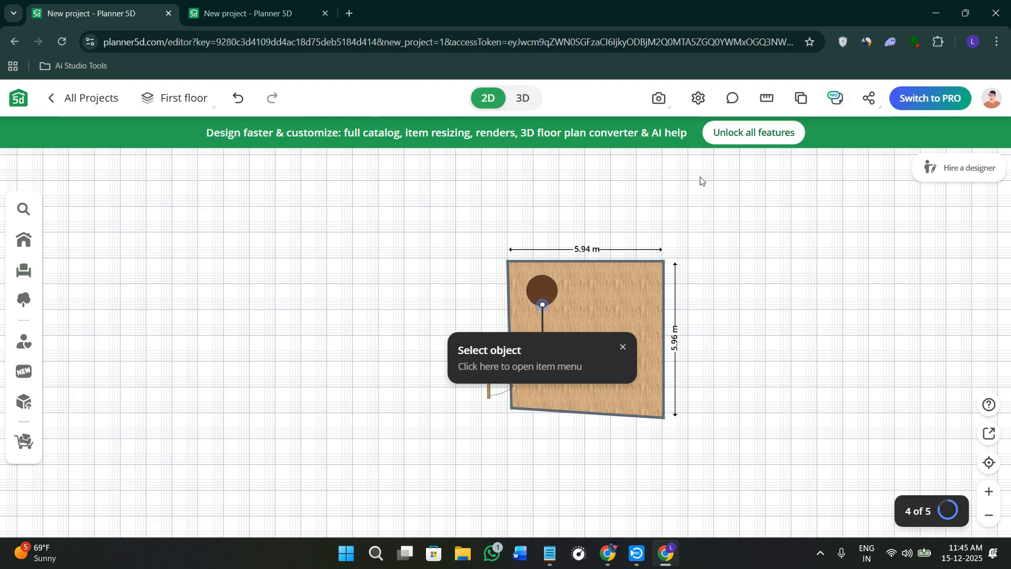
{"action": "left_click_drag", "start_coordinate": [395, 229], "coordinate": [398, 192]}
{"action": "left_click", "coordinate": [700, 99]}
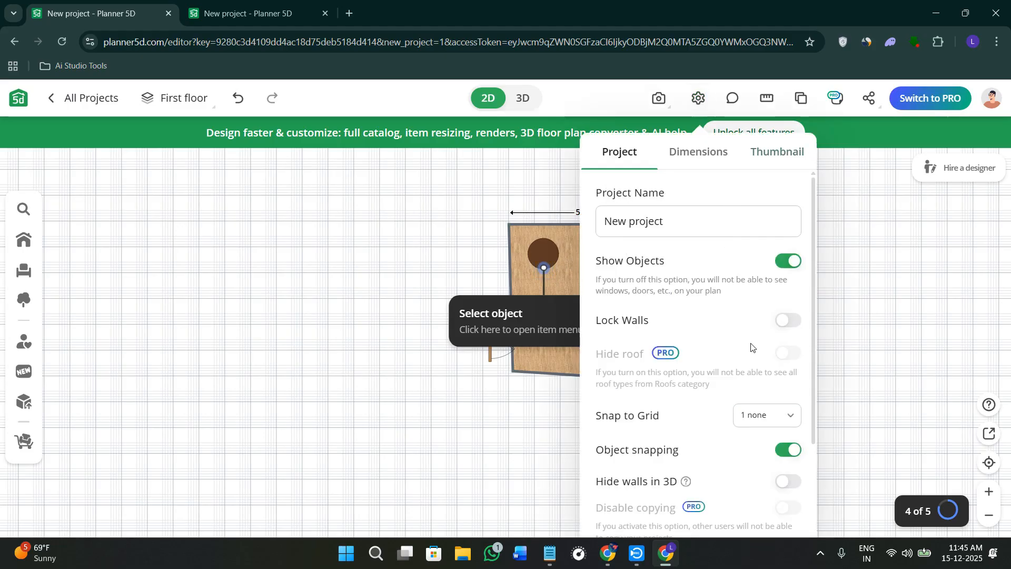
{"action": "scroll", "coordinate": [762, 441], "scroll_direction": "down", "scroll_amount": 3}
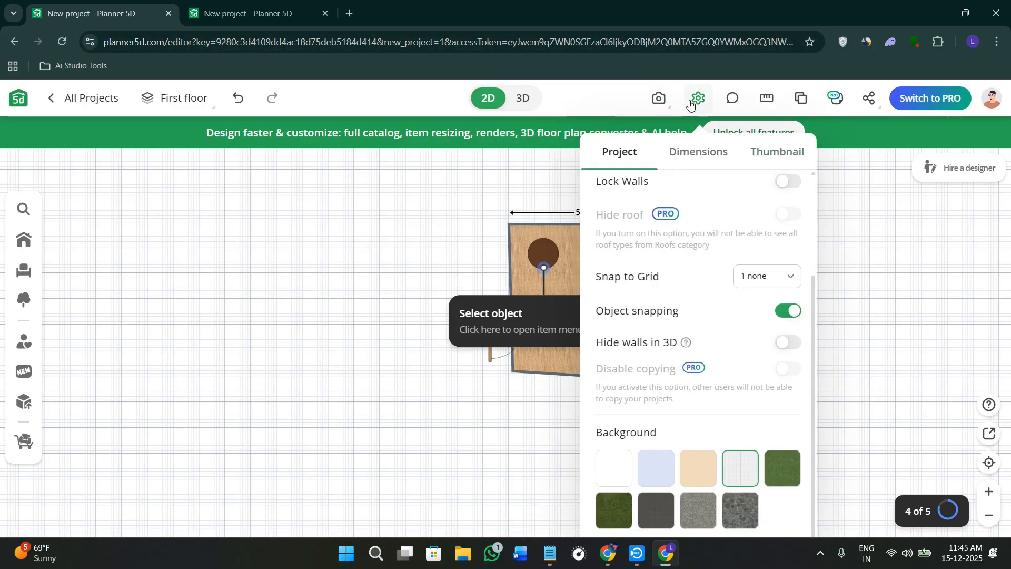
{"action": "left_click", "coordinate": [436, 442]}
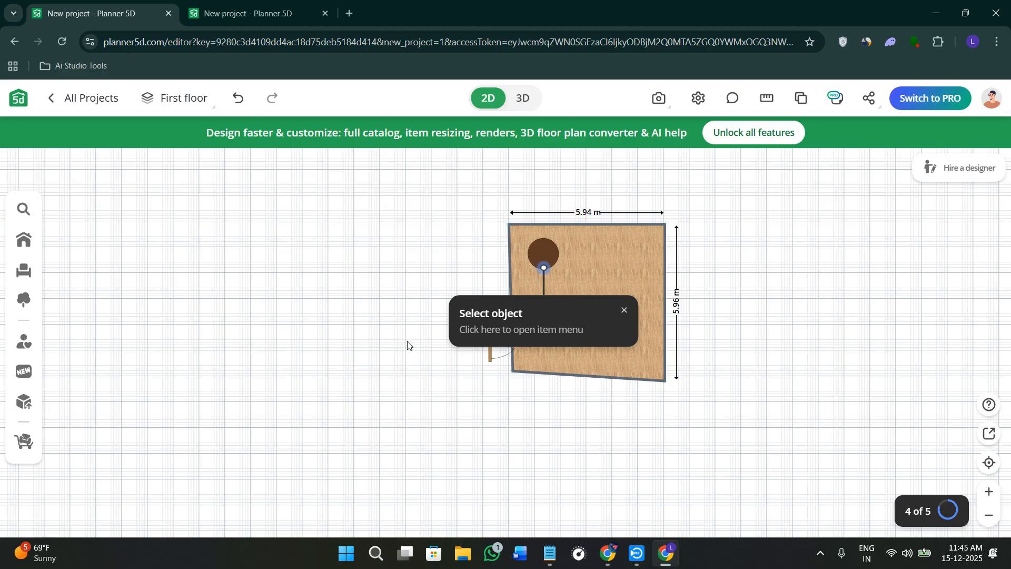
{"action": "scroll", "coordinate": [409, 343], "scroll_direction": "up", "scroll_amount": 3}
{"action": "scroll", "coordinate": [411, 343], "scroll_direction": "down", "scroll_amount": 3}
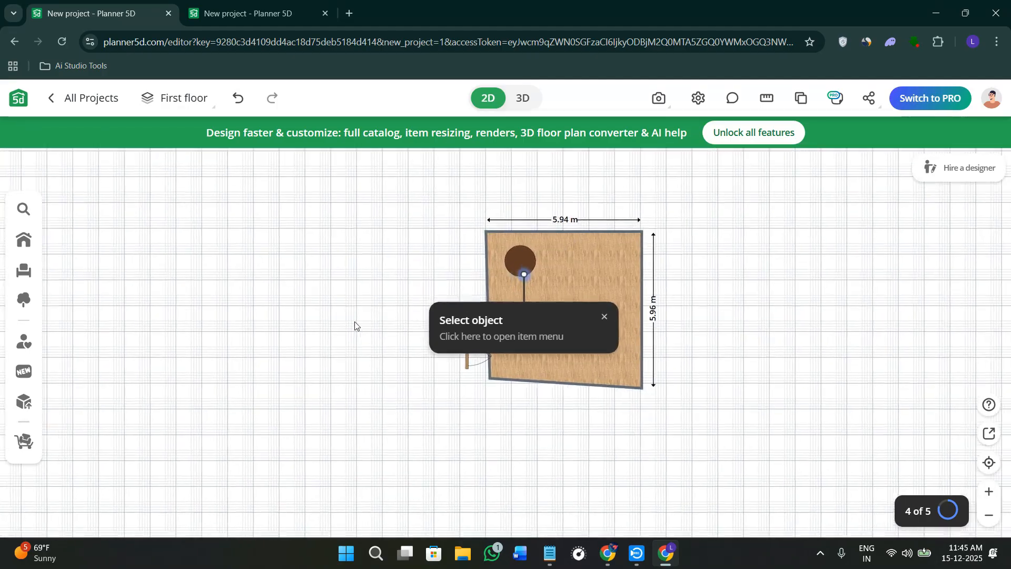
{"action": "left_click_drag", "start_coordinate": [354, 321], "coordinate": [276, 330]}
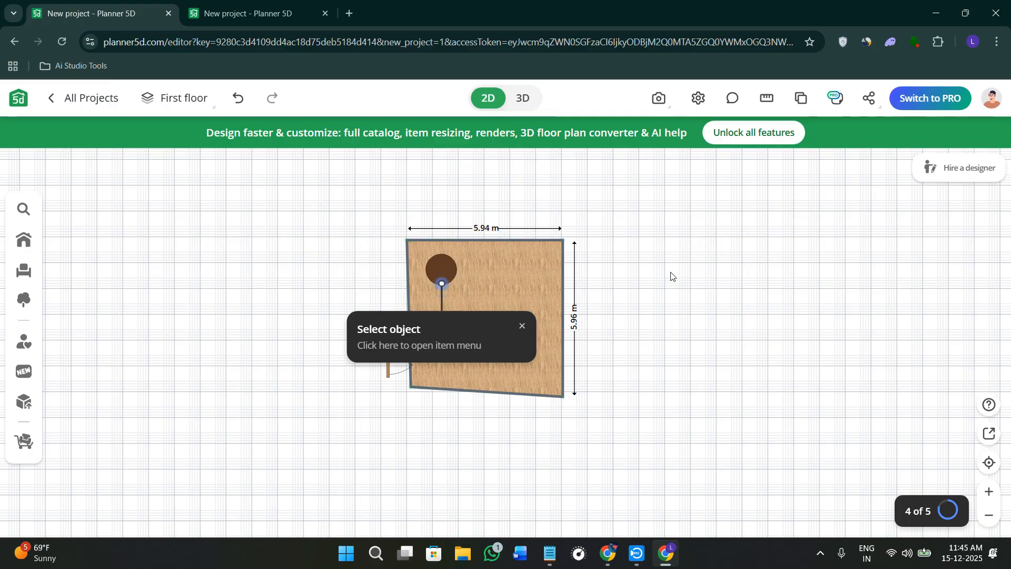